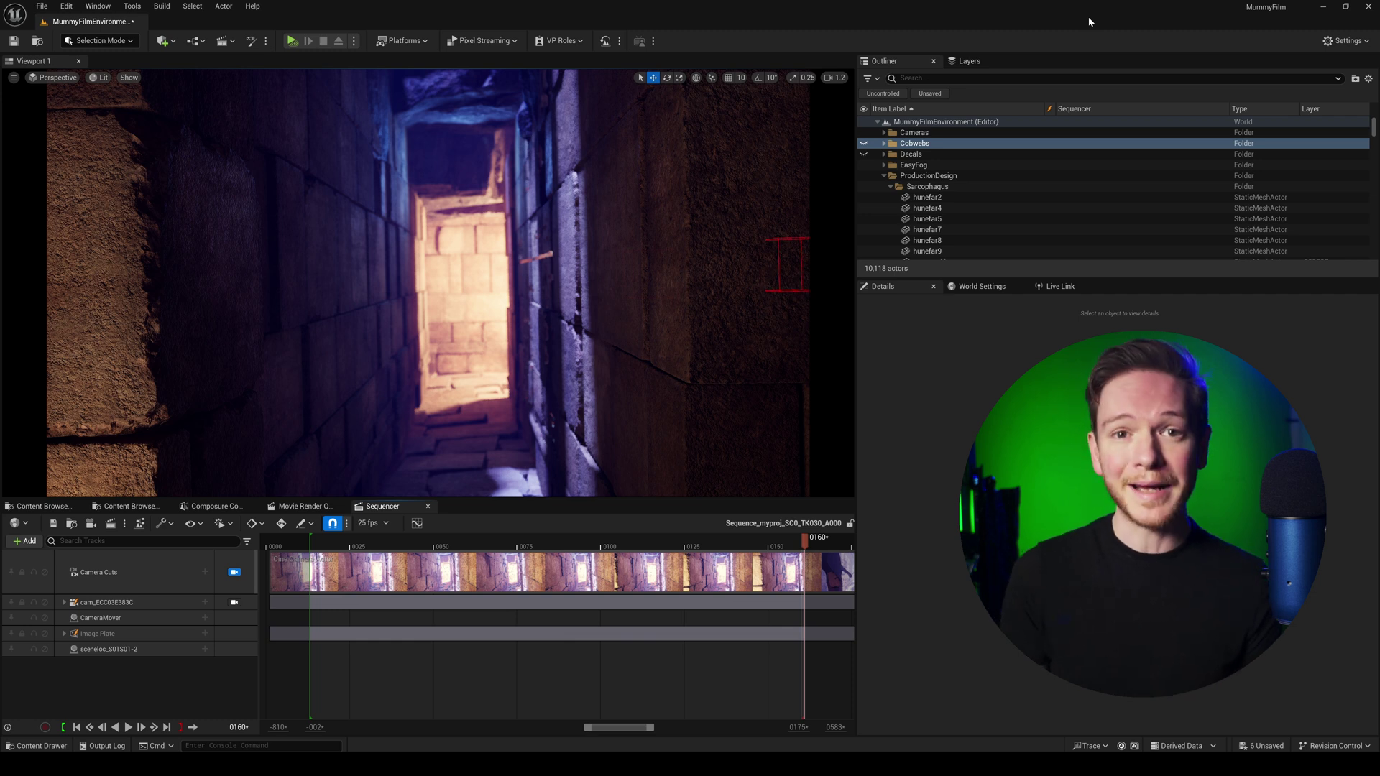
Drag the Cracked_Sandstone_Rock material instance onto the left wall SM_Wall_01_8
click(358, 380)
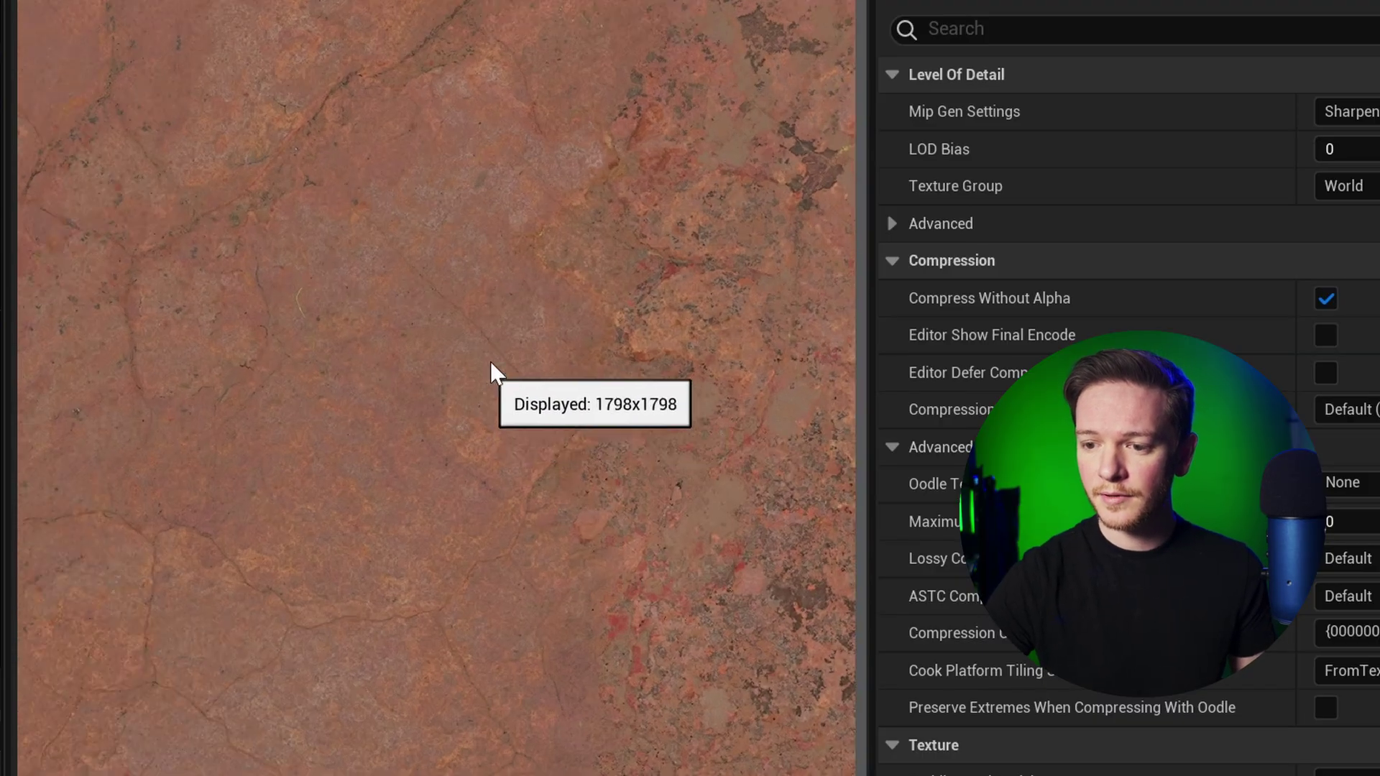
scroll(359, 488, down, 3)
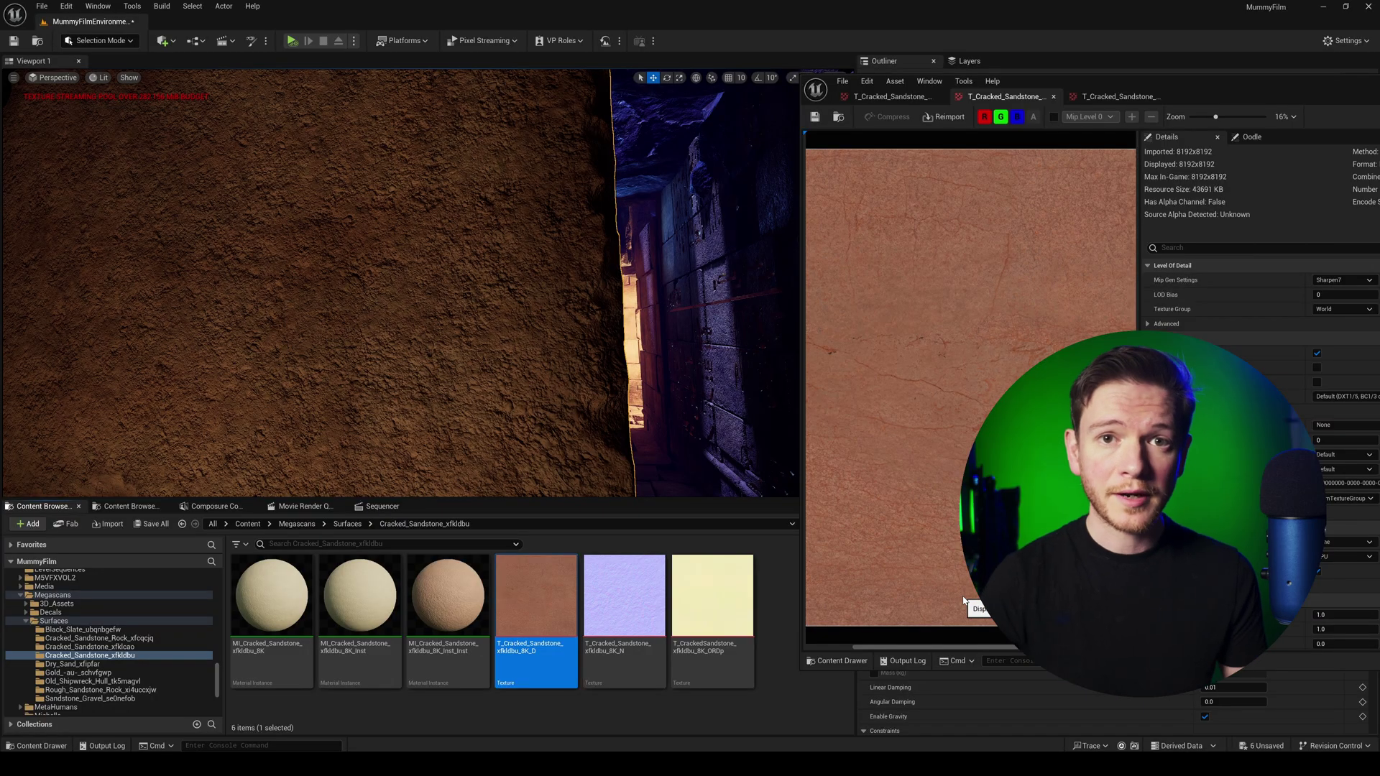
click(155, 637)
drag(272, 604, 366, 449)
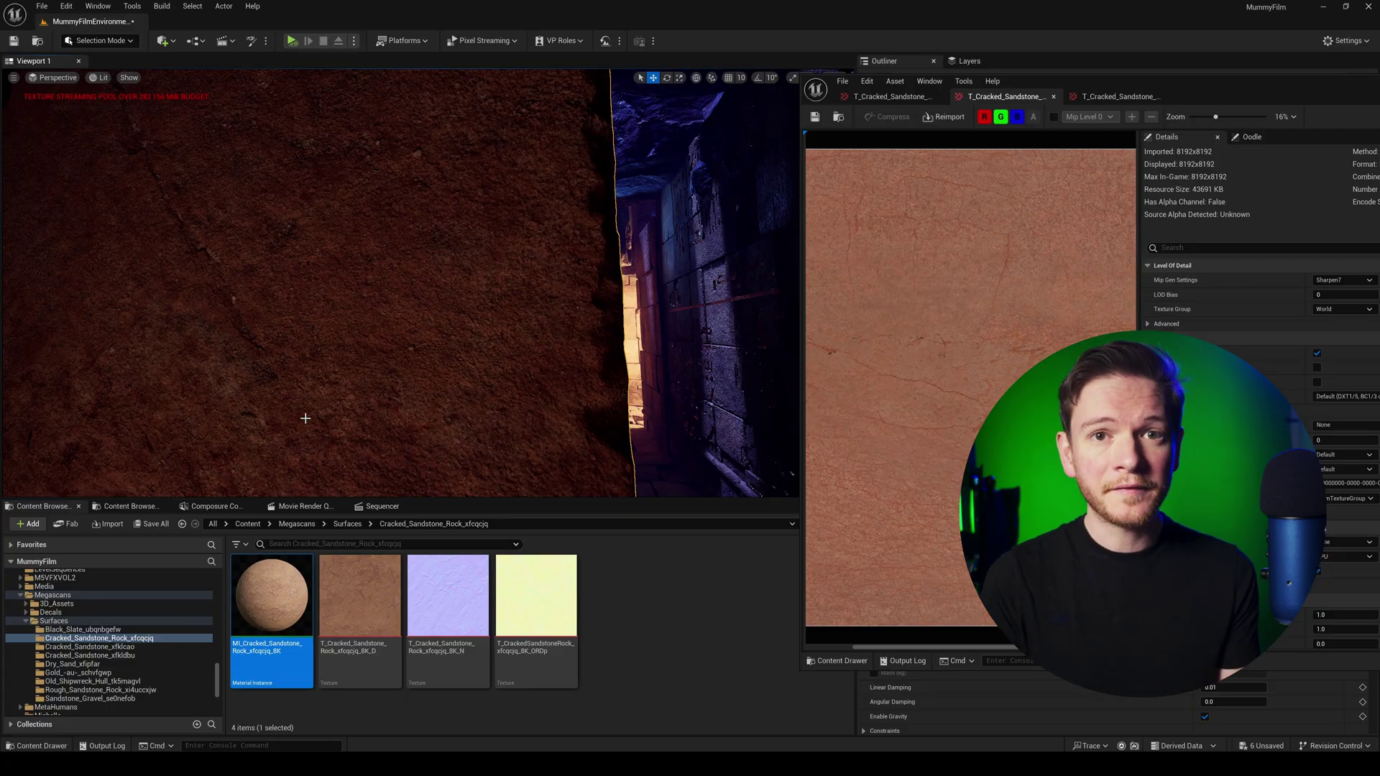
scroll(305, 418, down, 5)
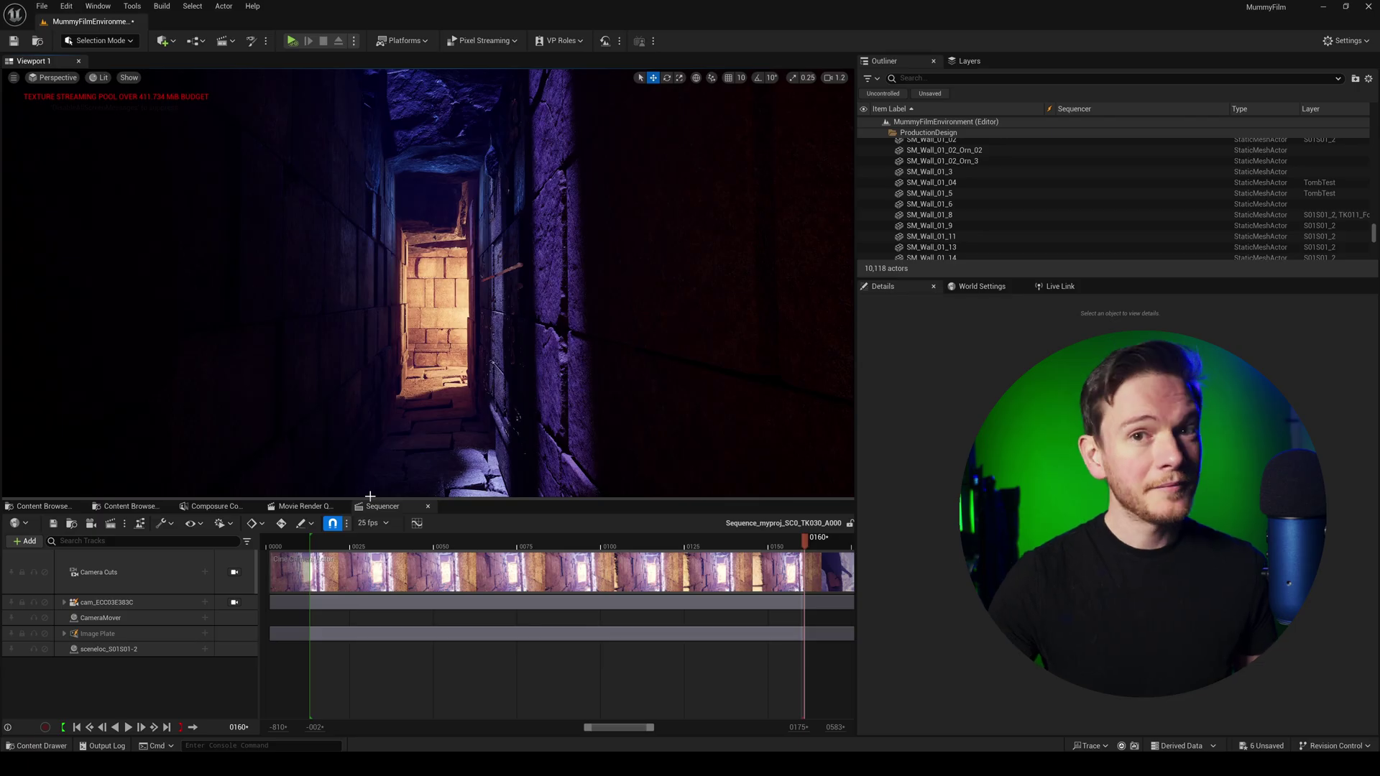
Browse the Megascans Concrete_Crack and Road_Damage decal sets in the Content Browser
click(45, 505)
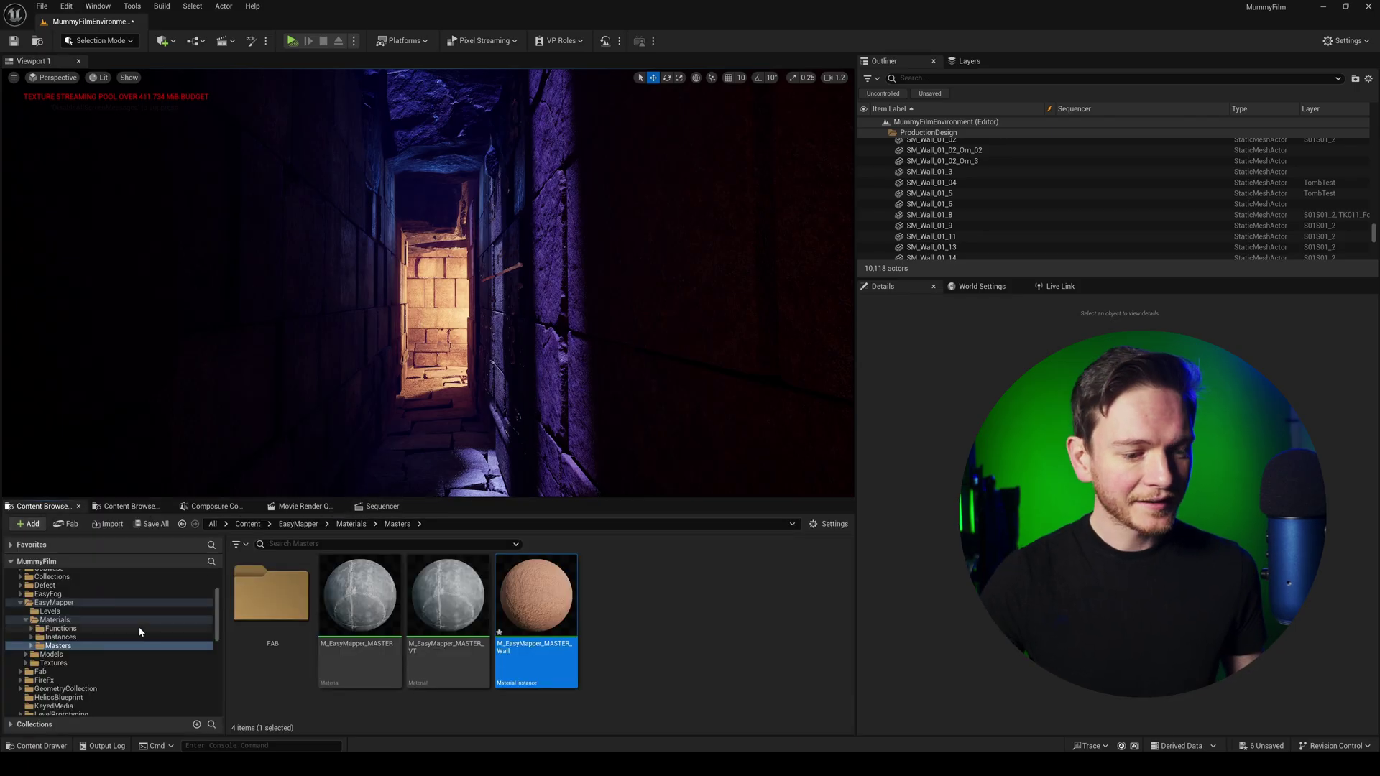
scroll(81, 618, down, 10)
click(83, 629)
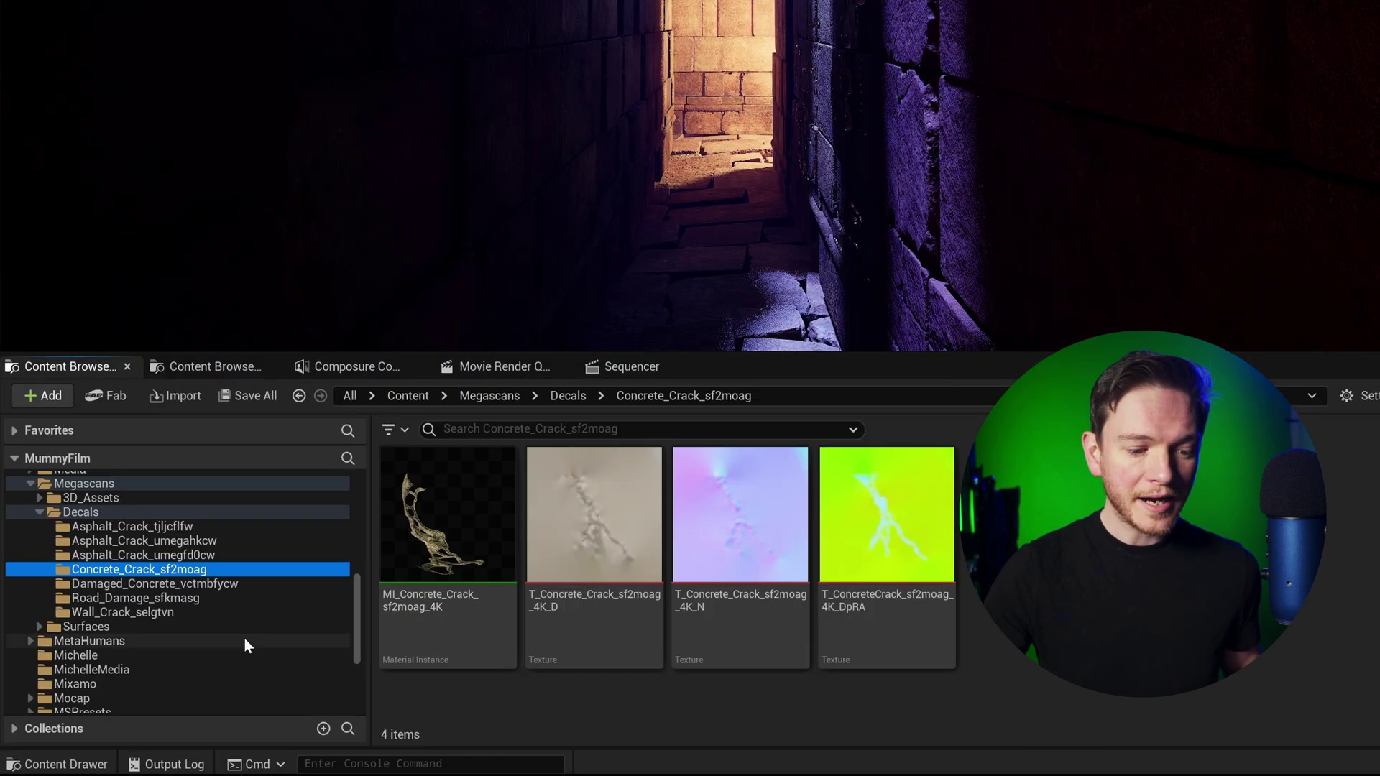
click(253, 601)
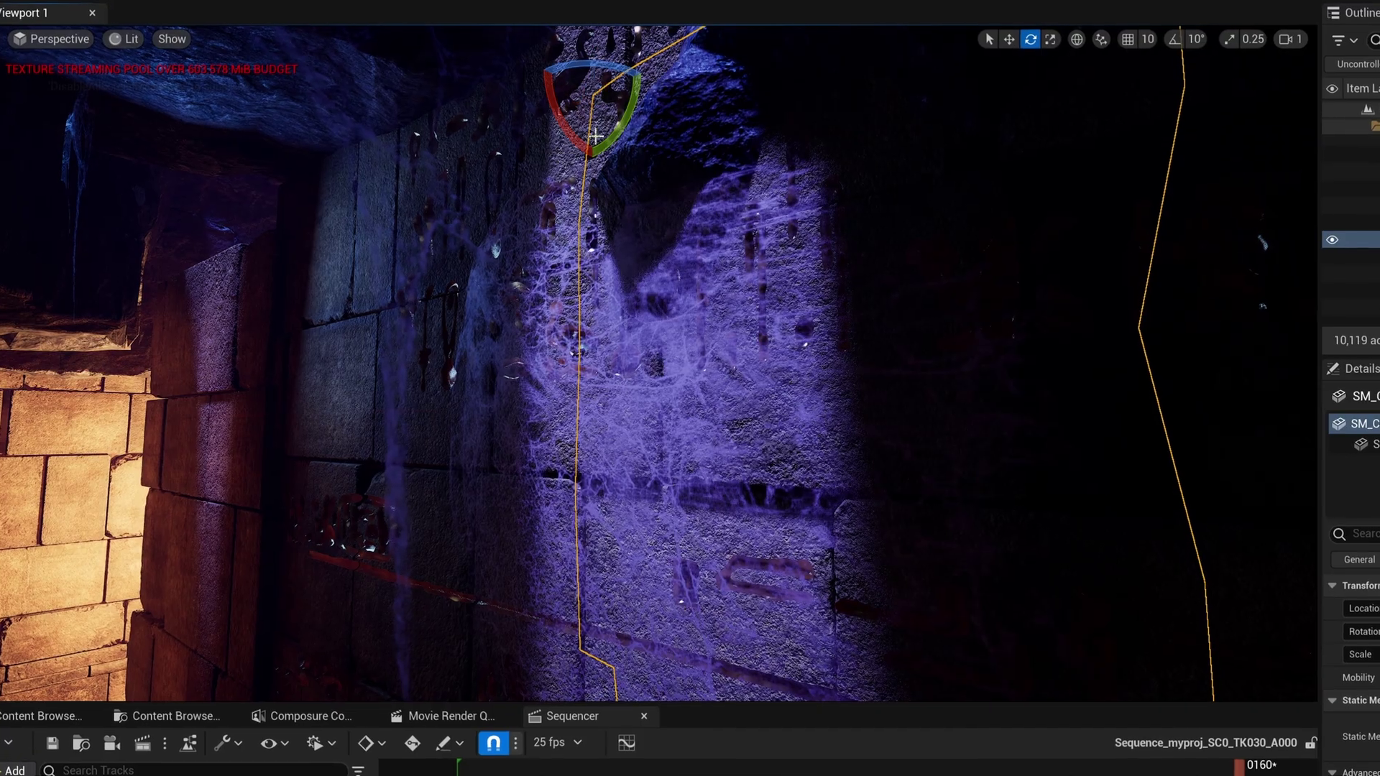
Rotate the cobweb mesh so it sits flat against the corridor wall
drag(359, 108, 363, 97)
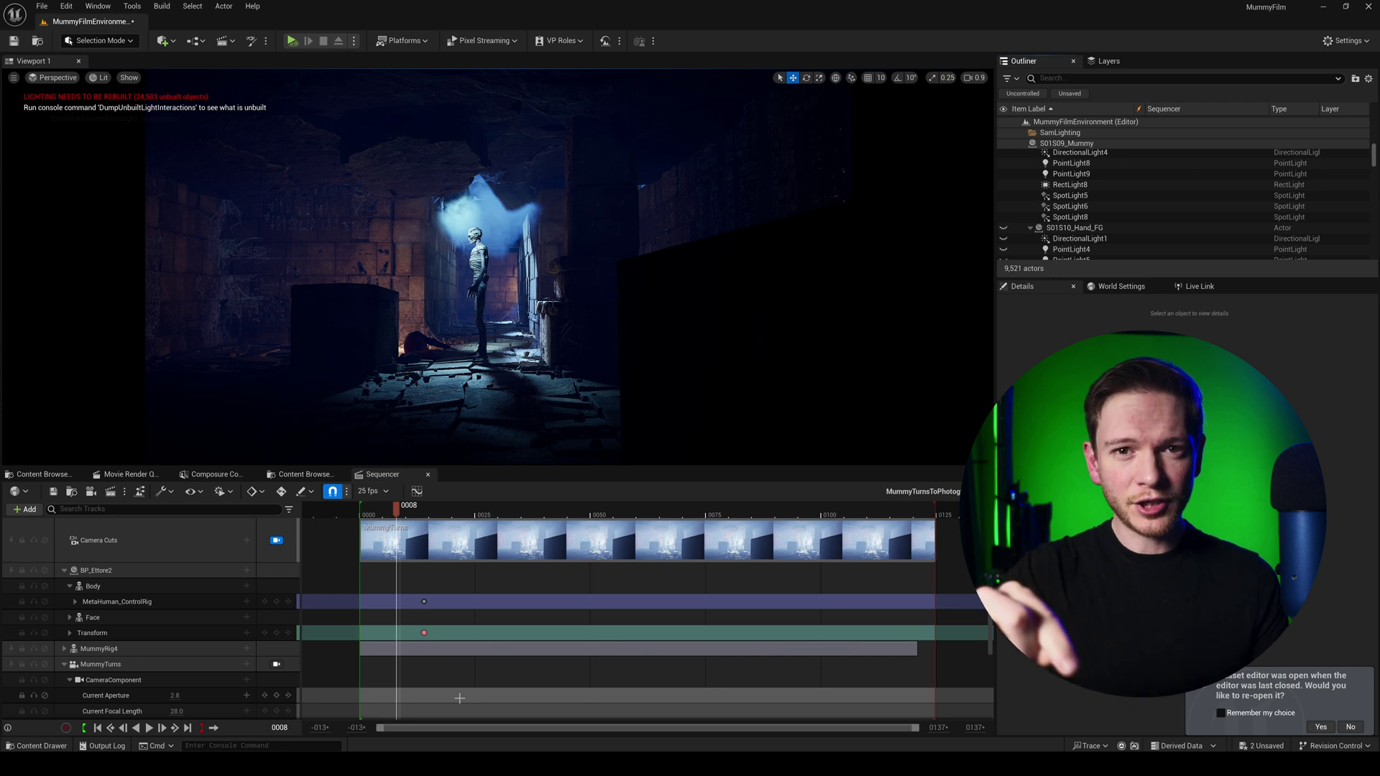
Hide the Outliner light group that casts the mummy's blue spotlight
click(1003, 220)
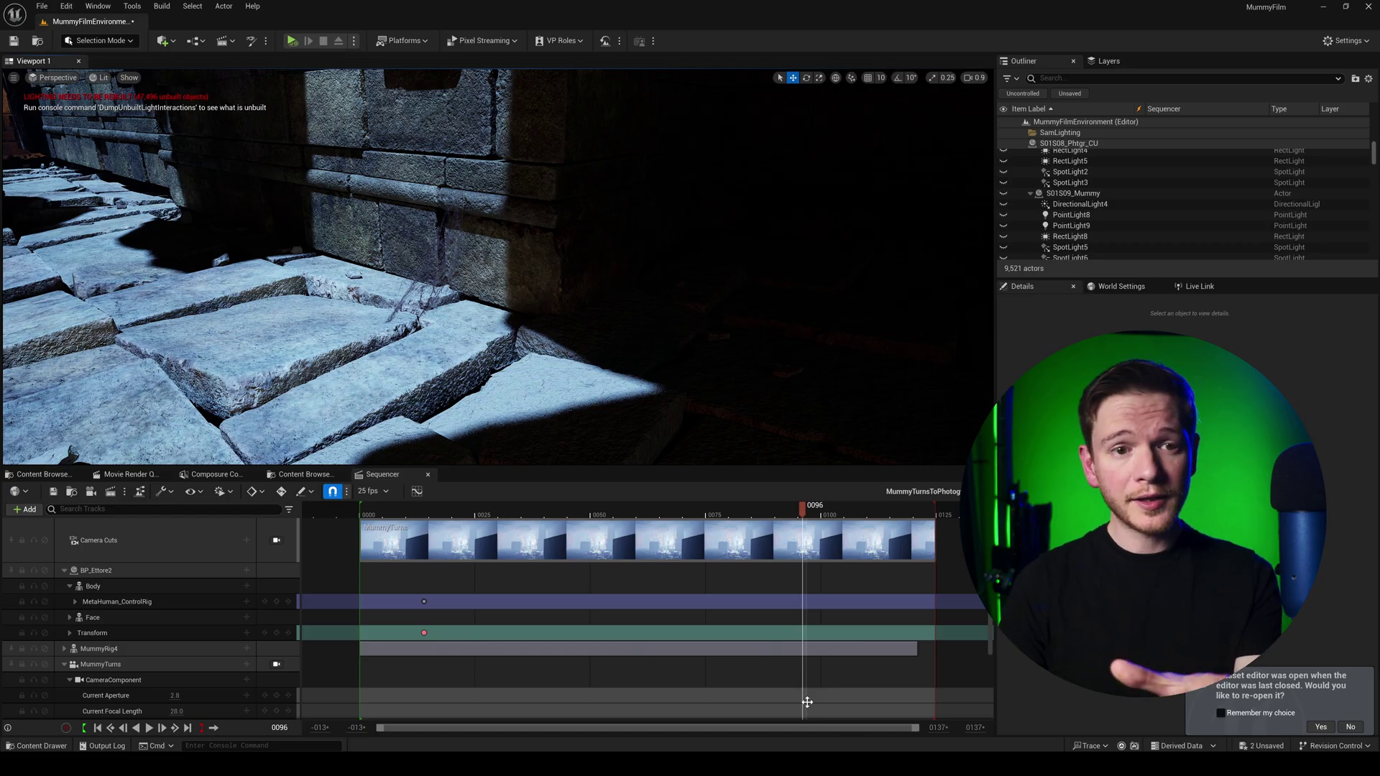
Switch to Physical Layout Mode with Paint Place and add a desert rock mesh slot
click(120, 42)
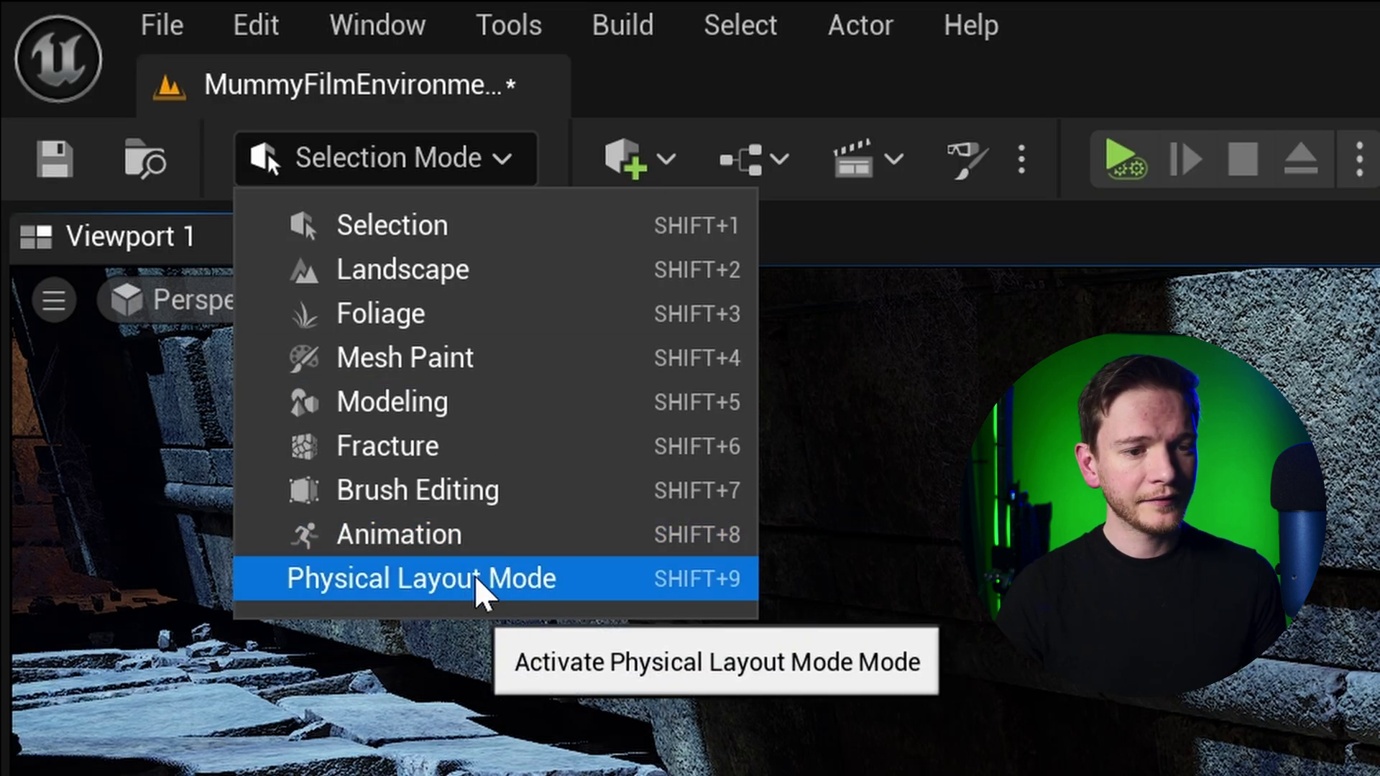
click(474, 576)
click(335, 222)
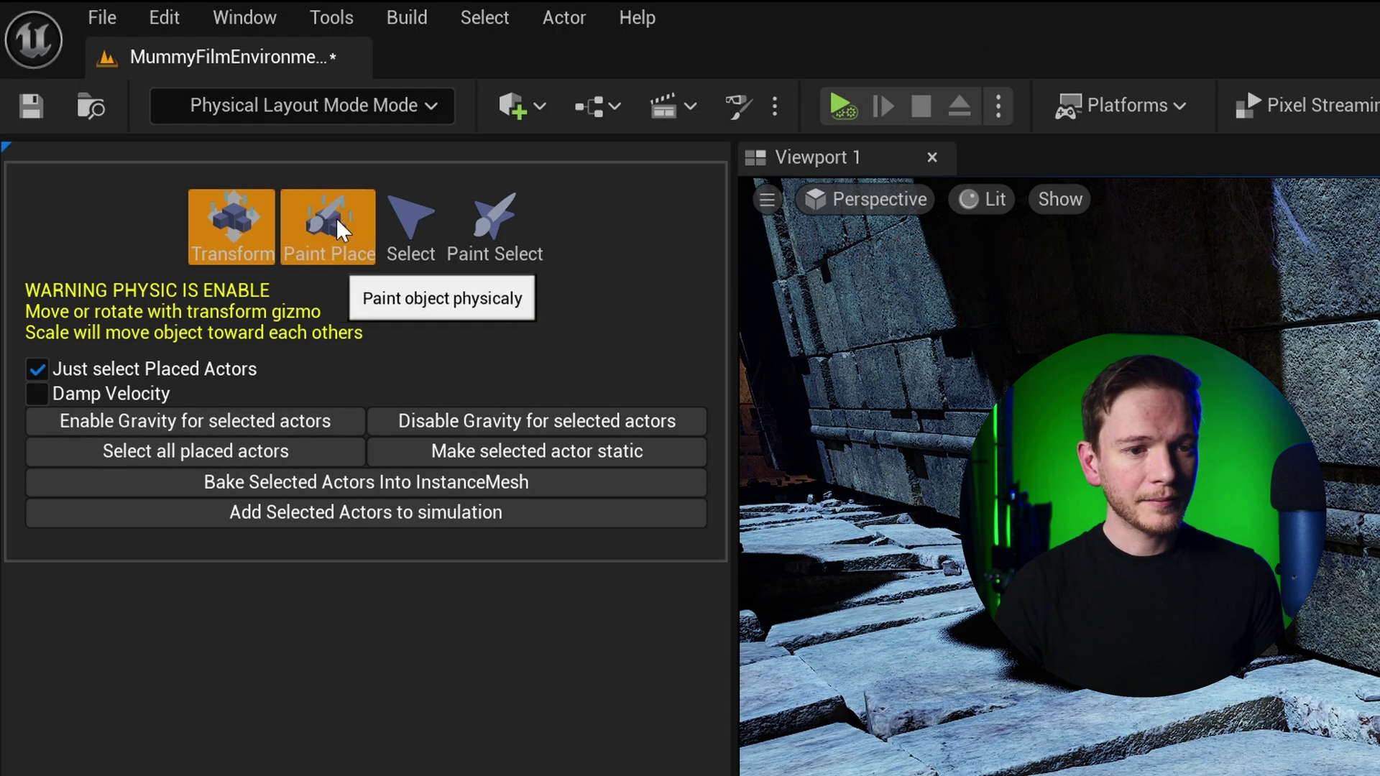
click(365, 286)
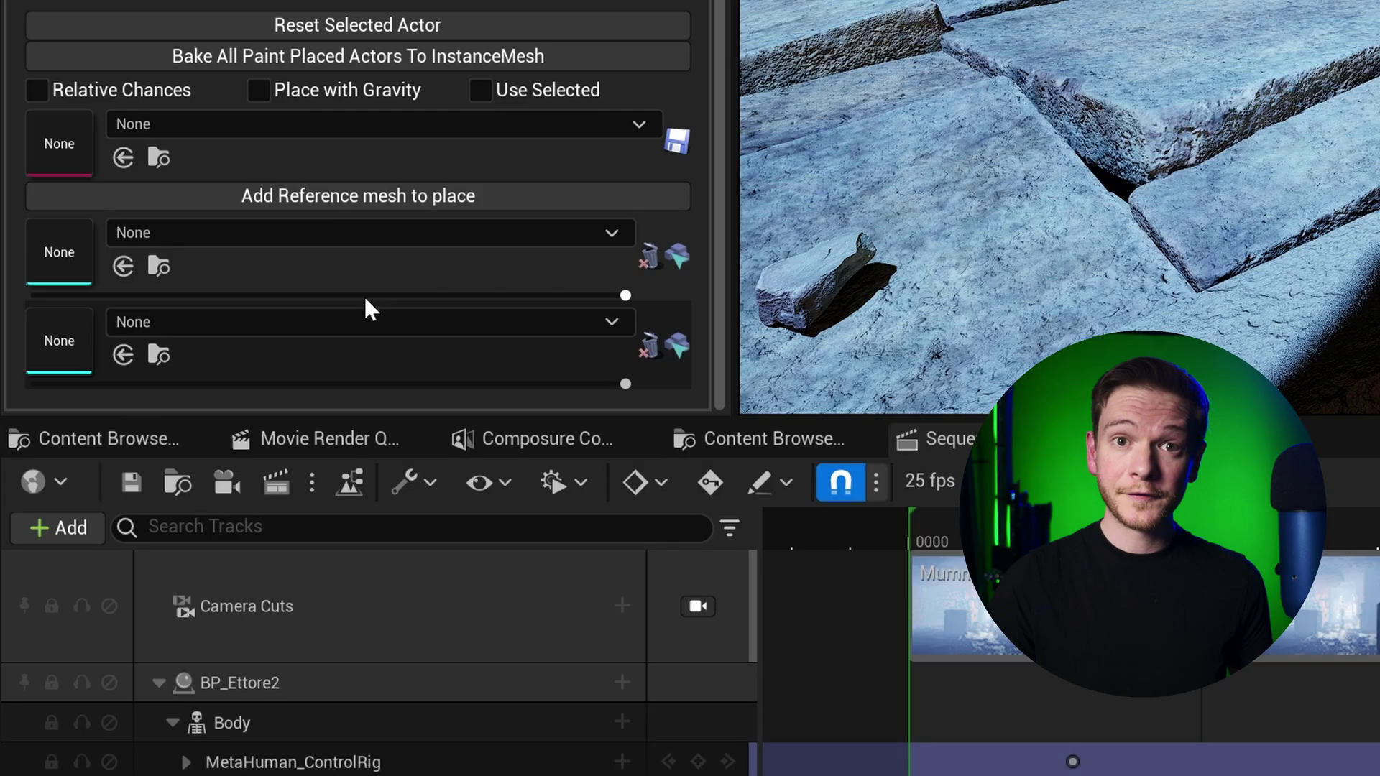
click(341, 233)
text(rock)
click(402, 543)
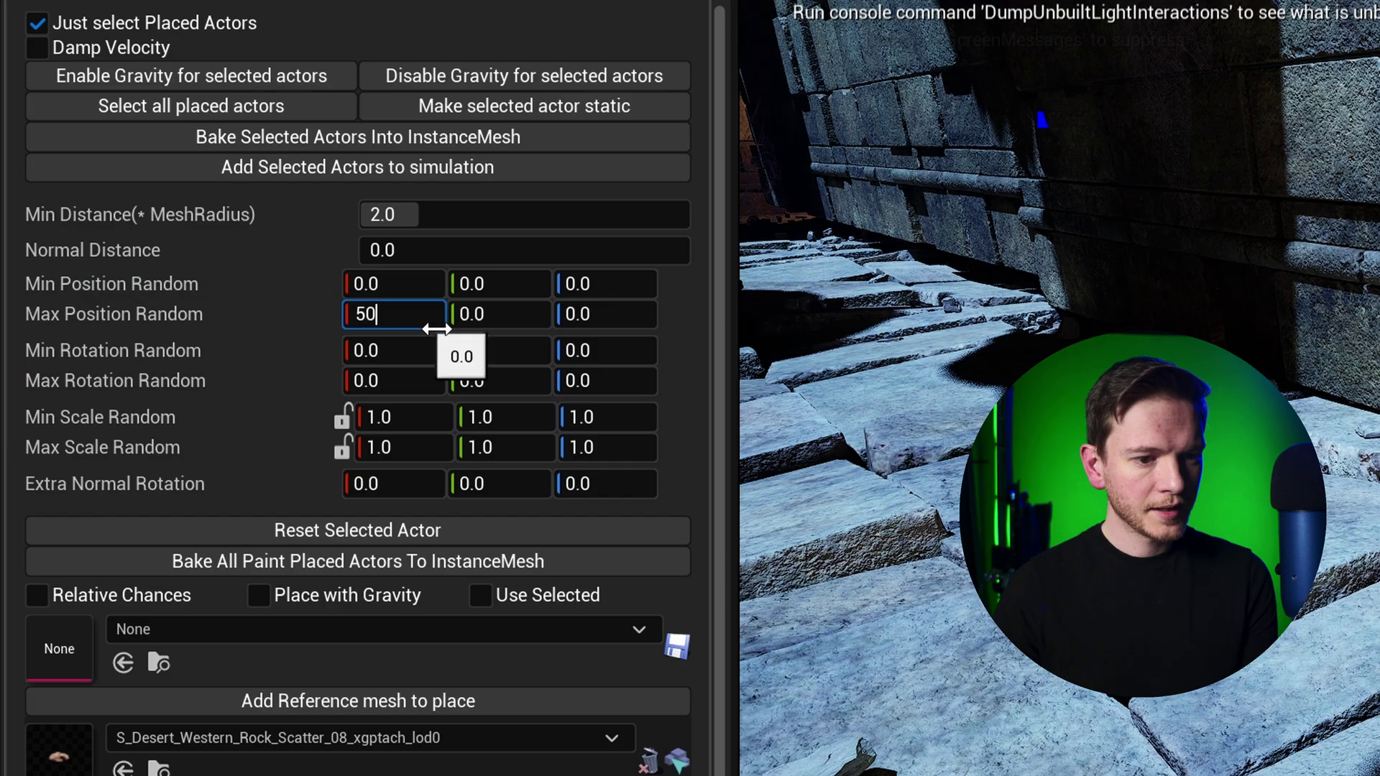
Set randomness to Max Position 50, Max Rotation 360 and maximum scale 0.4
click(478, 312)
text(50)
click(595, 314)
text(50)
click(407, 369)
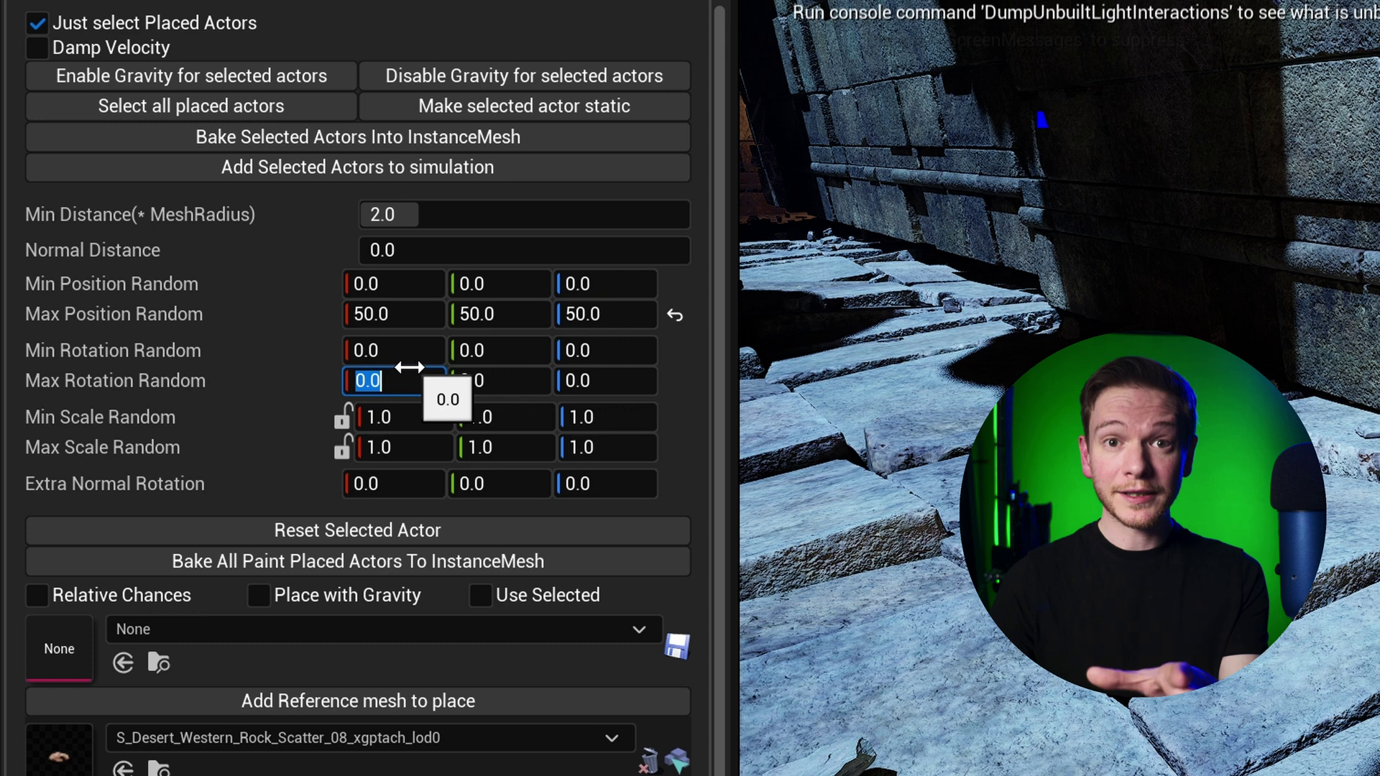
text(360)
click(401, 447)
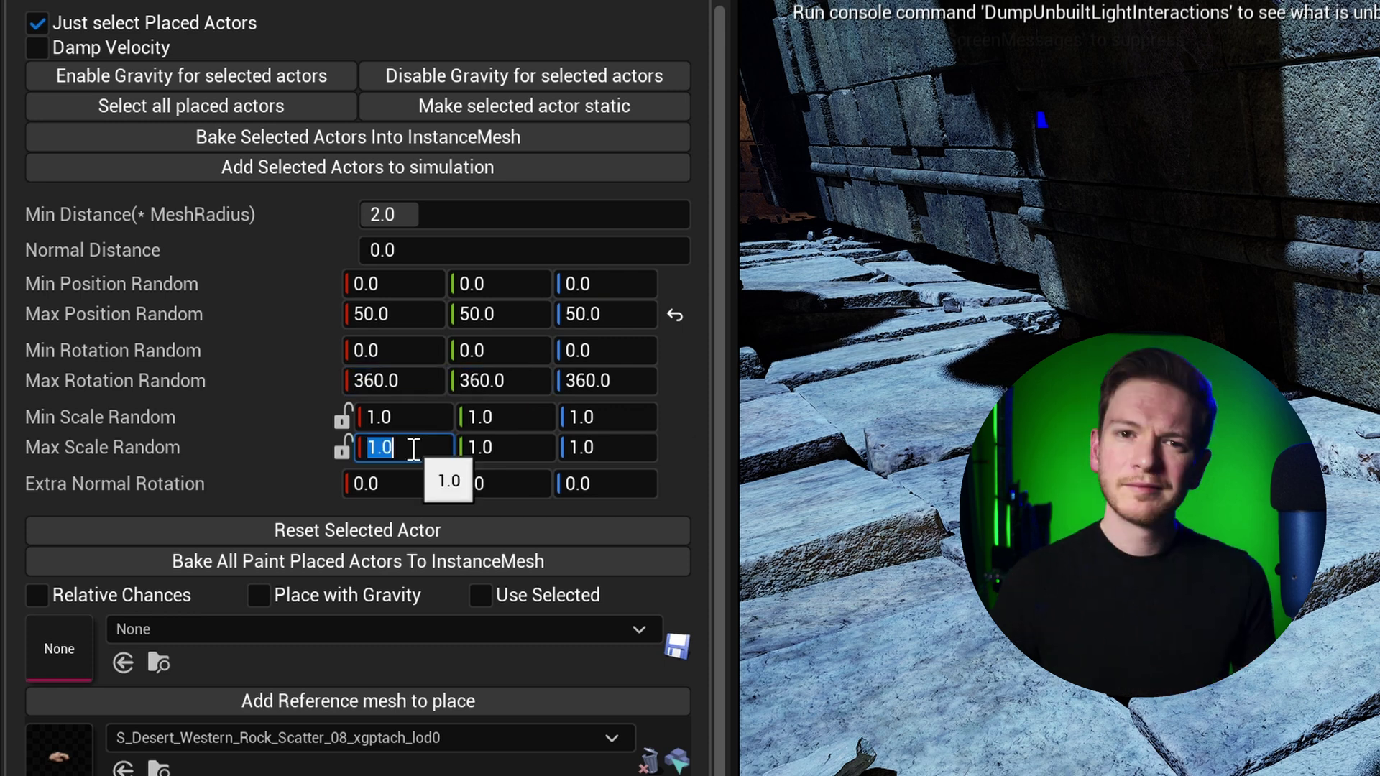
text(0.4)
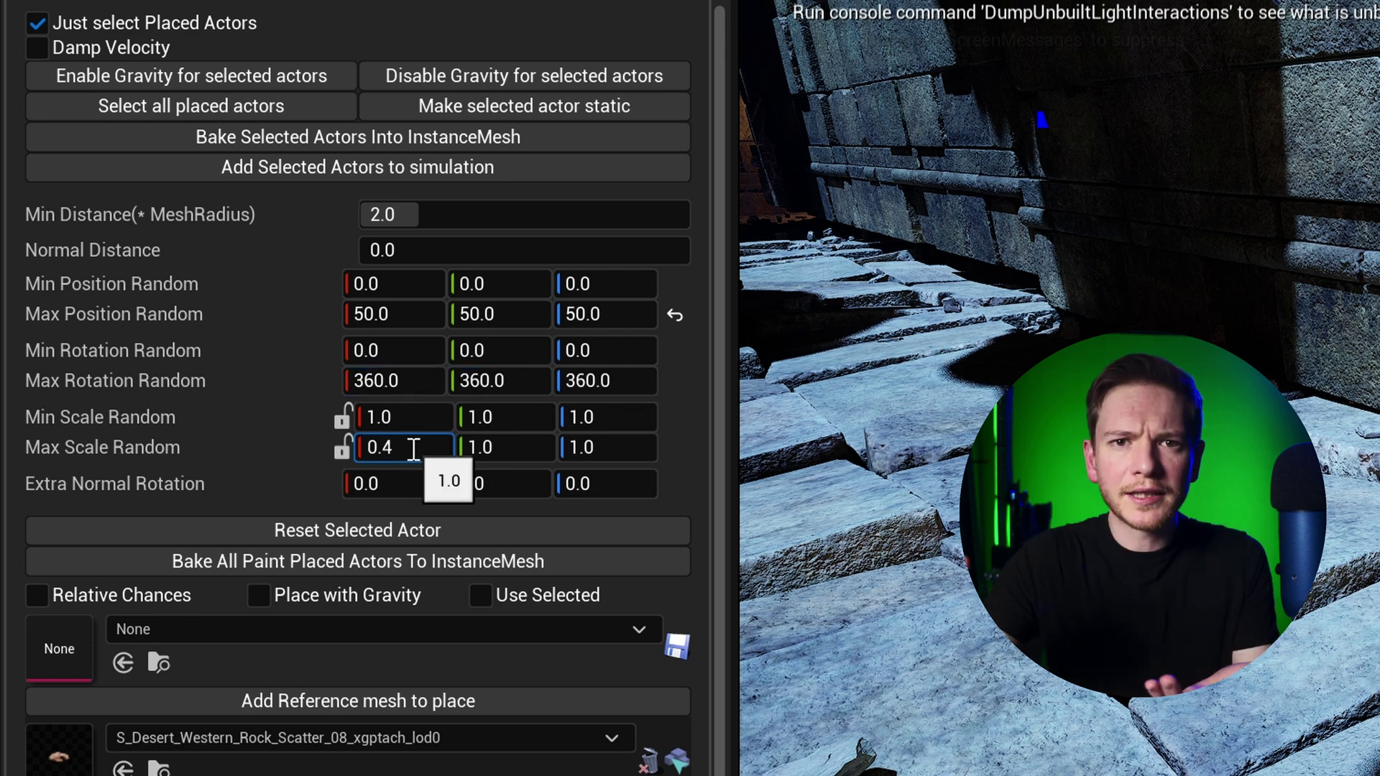
key(Tab)
text(0.4)
key(Tab)
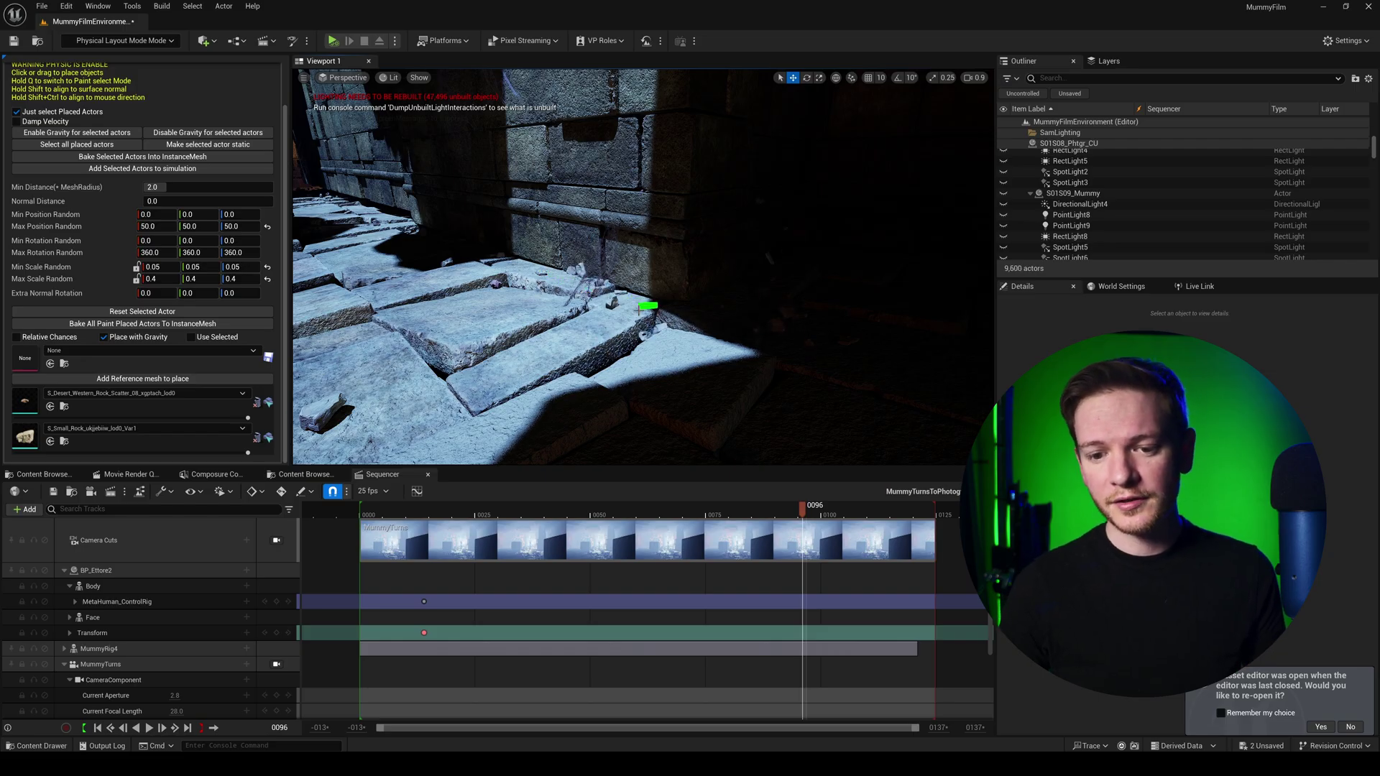
Paint scattered rocks onto the stone floor, then return to Selection Mode and select one rock
drag(639, 309, 616, 320)
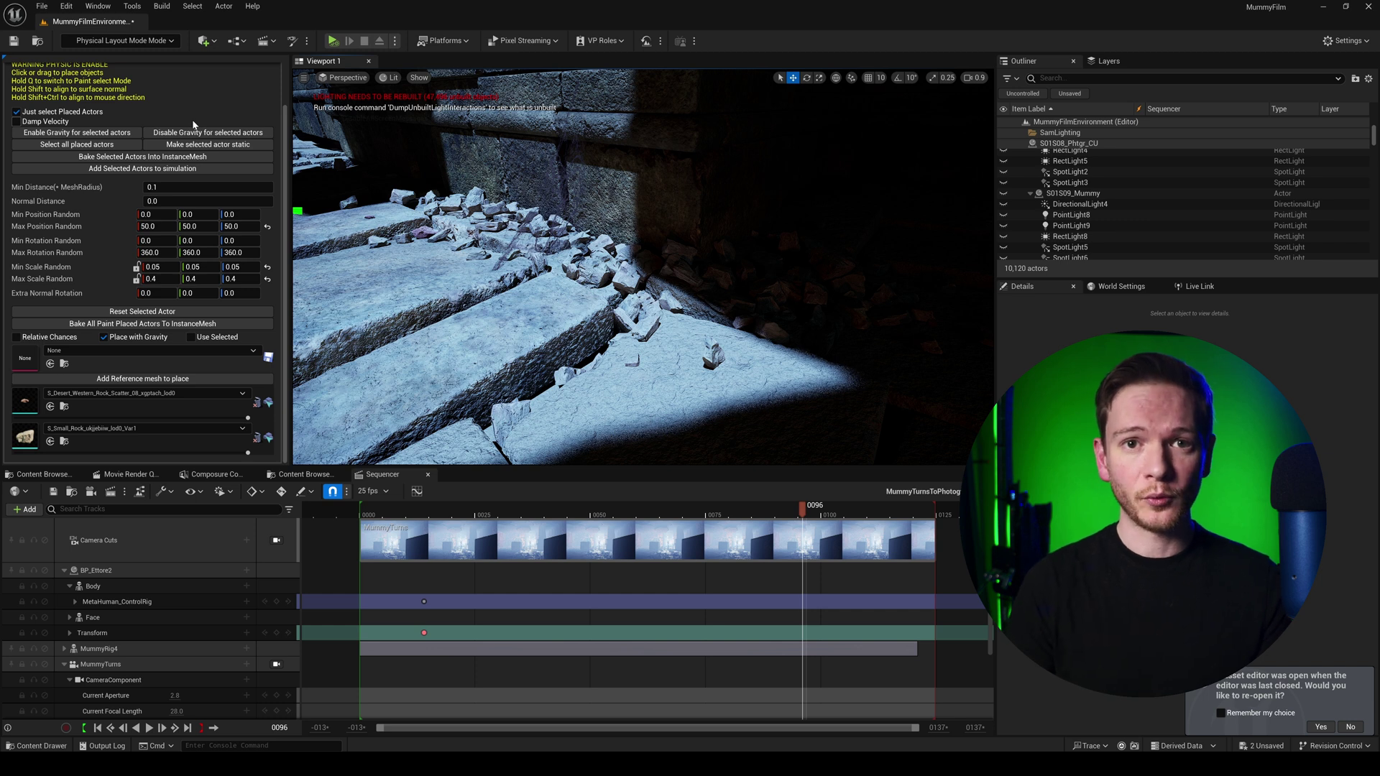
click(108, 40)
click(101, 57)
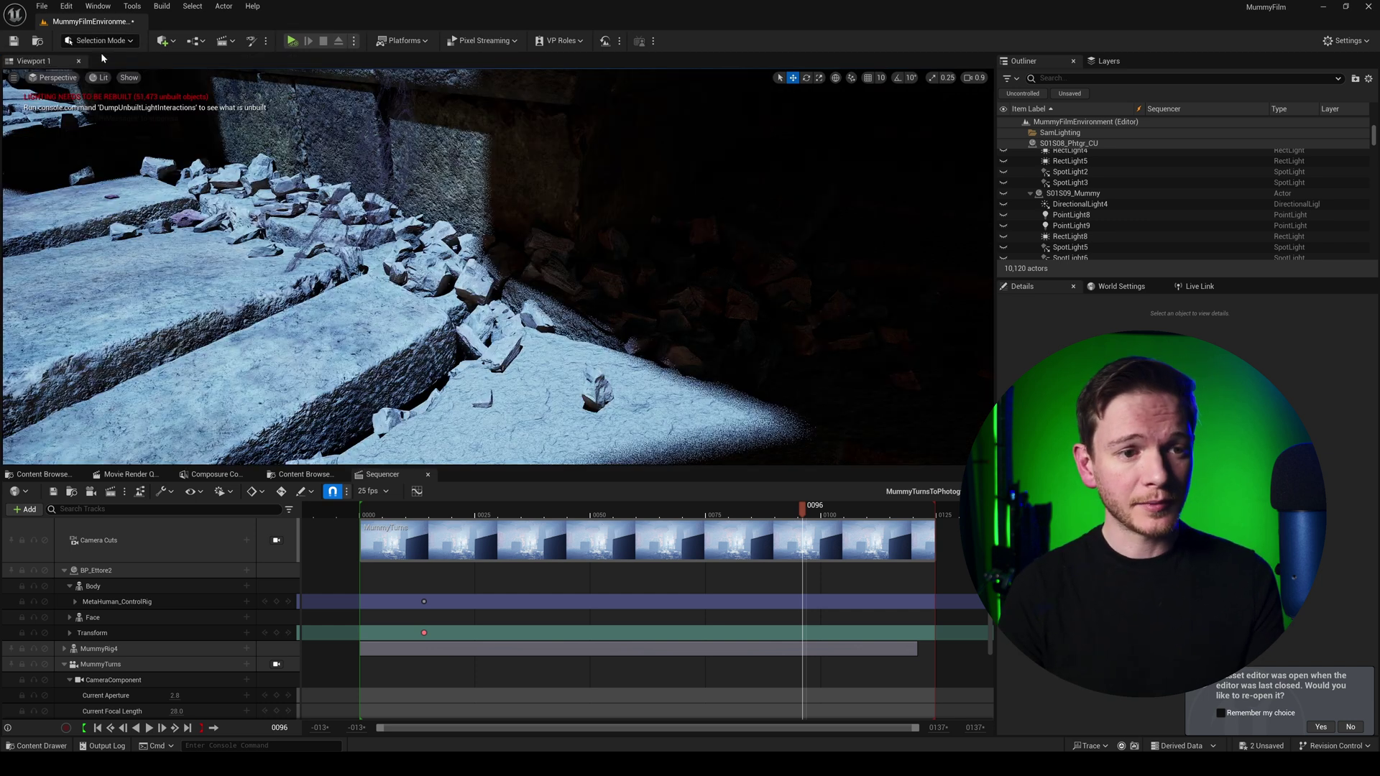
click(424, 267)
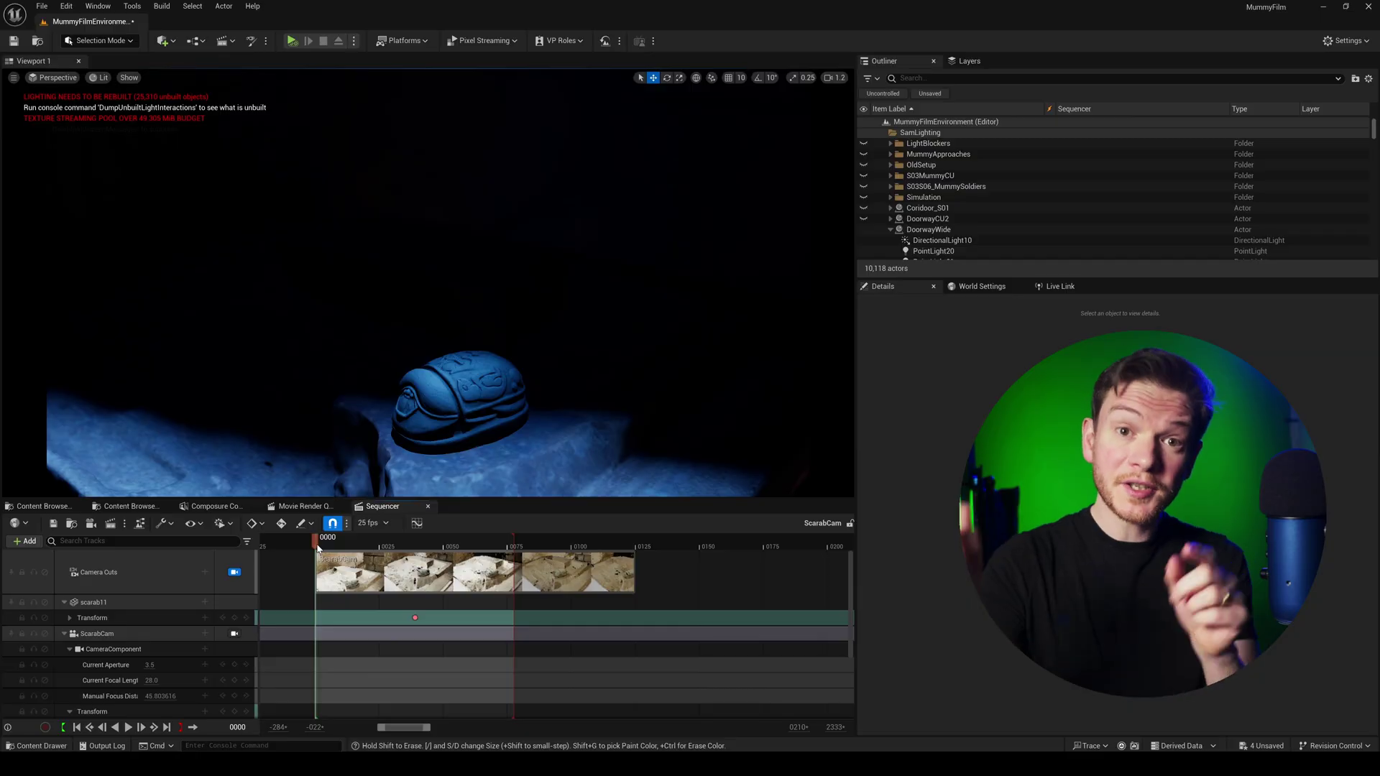
Play back the ScarabCam shot in Sequencer
key(space)
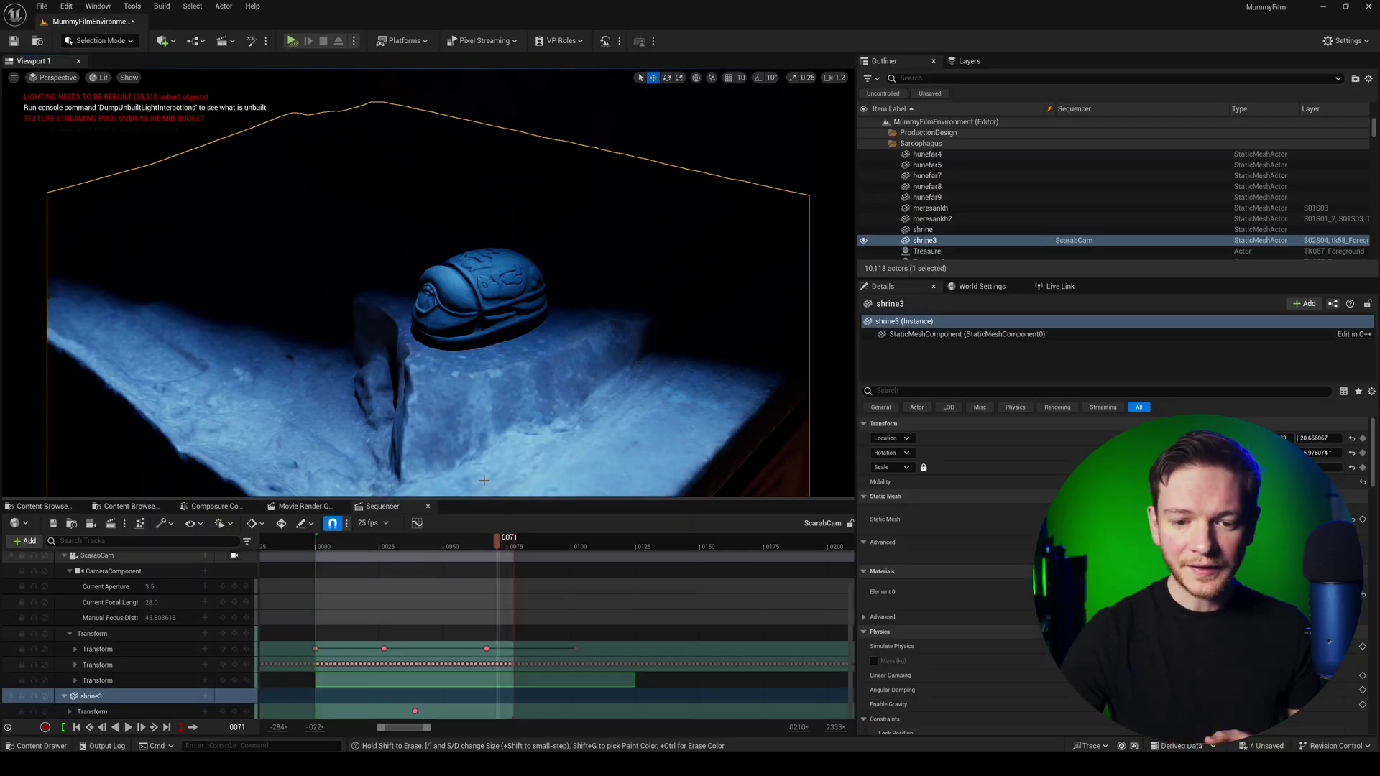
Open material_0_001 and inspect its normal texture sample and BlendAngleCorrectedNormals nodes
double_click(599, 484)
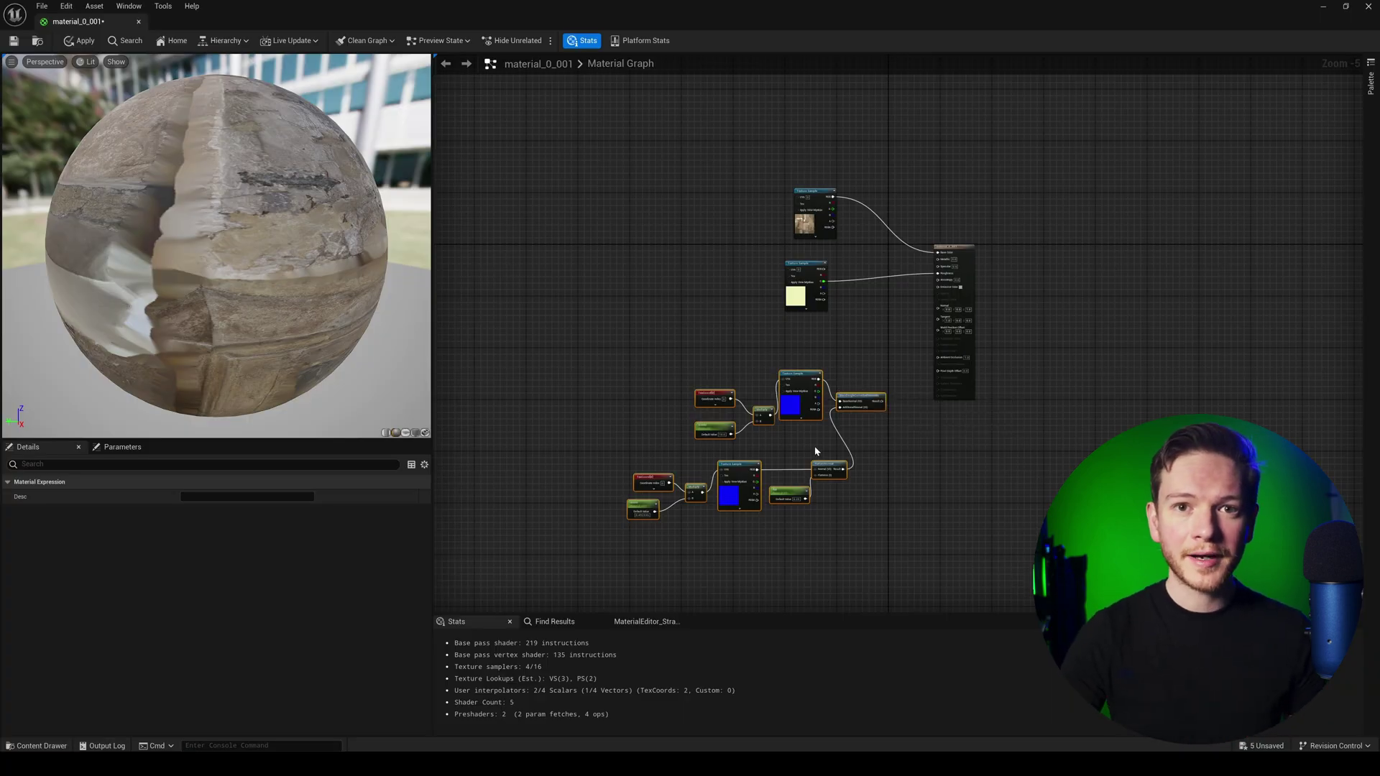
scroll(805, 457, up, 3)
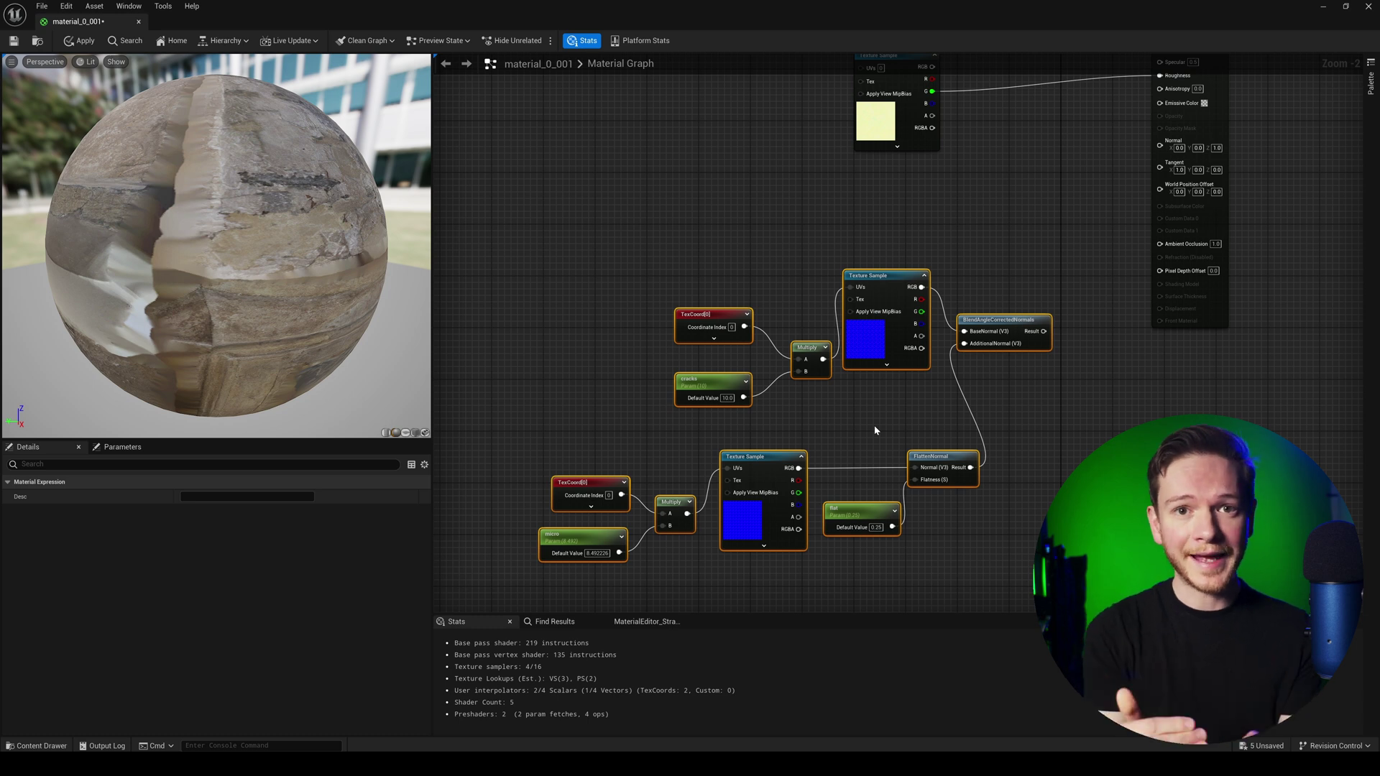
click(885, 344)
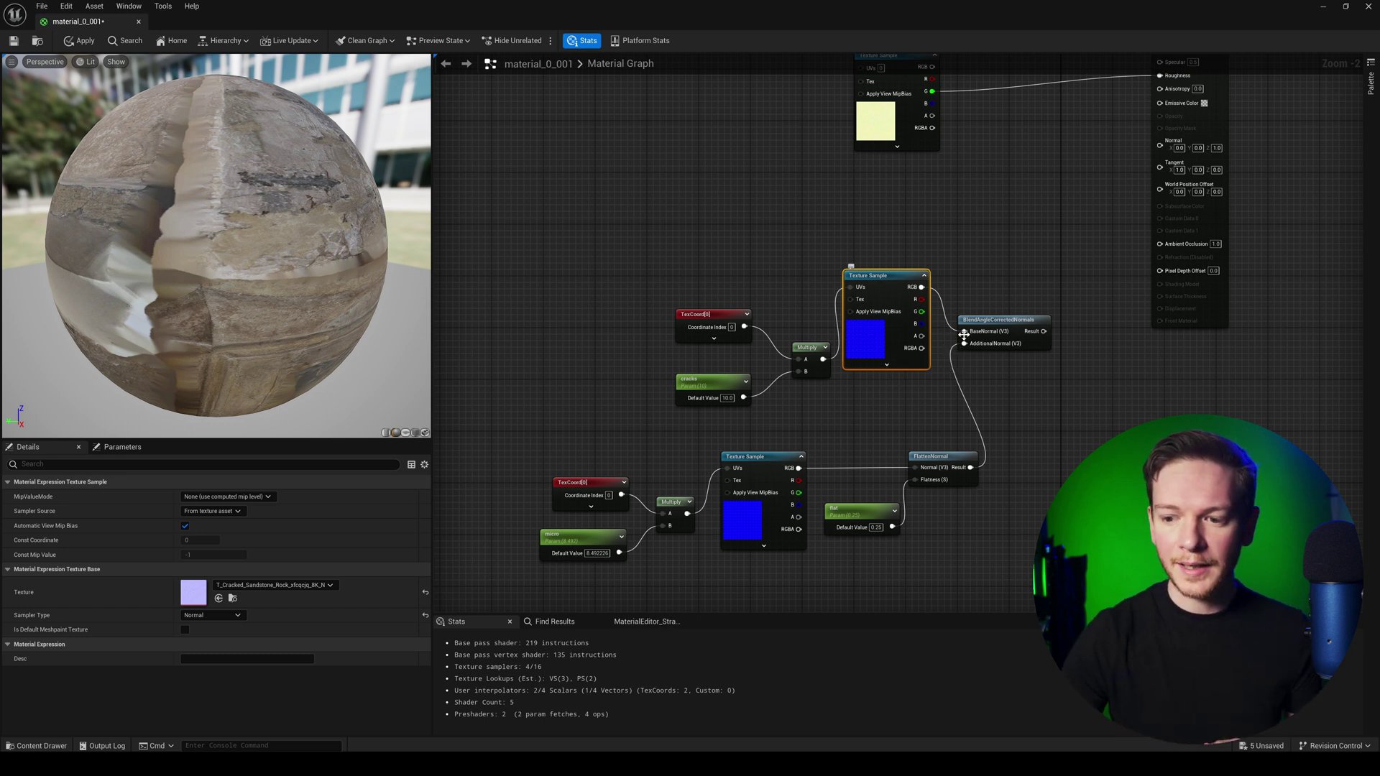
click(990, 326)
scroll(992, 331, up, 5)
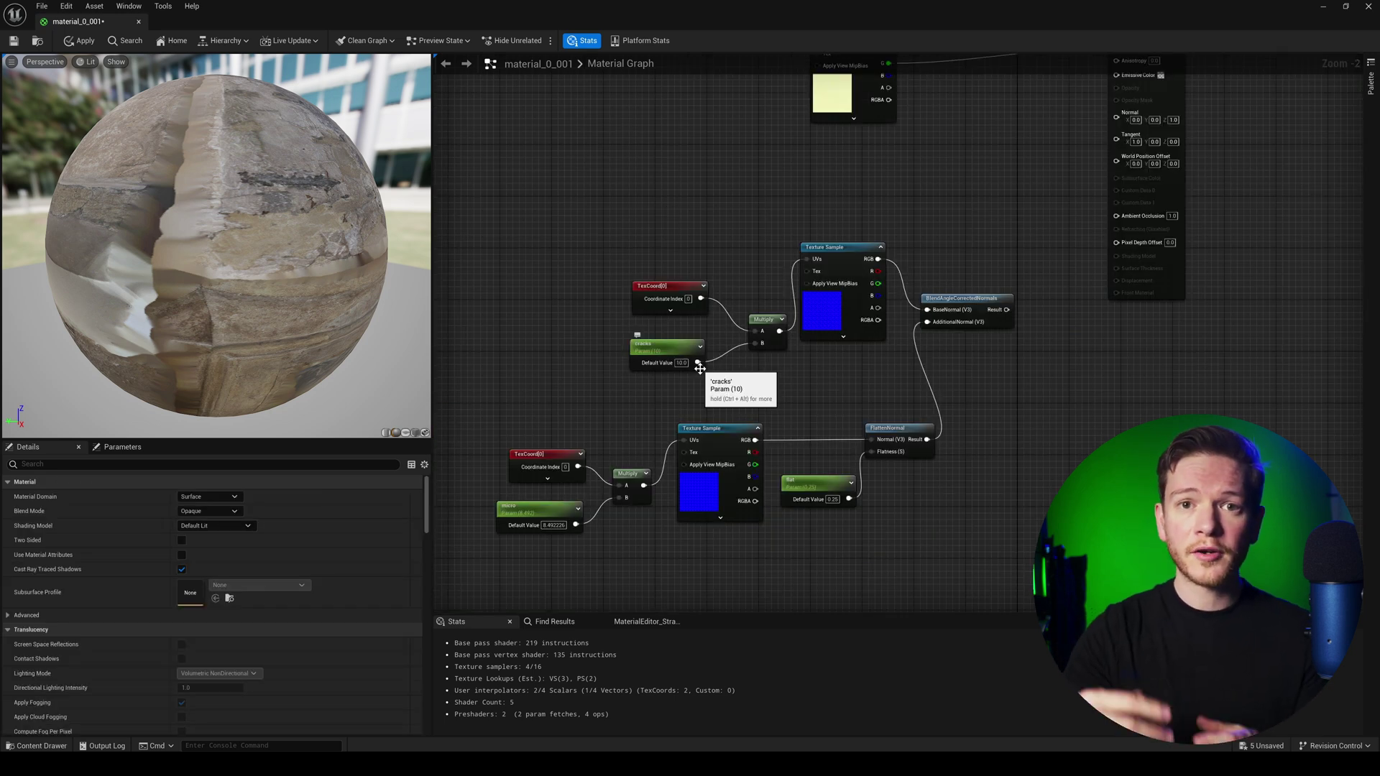
Rearrange the cracks and micro tiling nodes and wire BlendAngleCorrectedNormals into Normal
drag(667, 281, 728, 279)
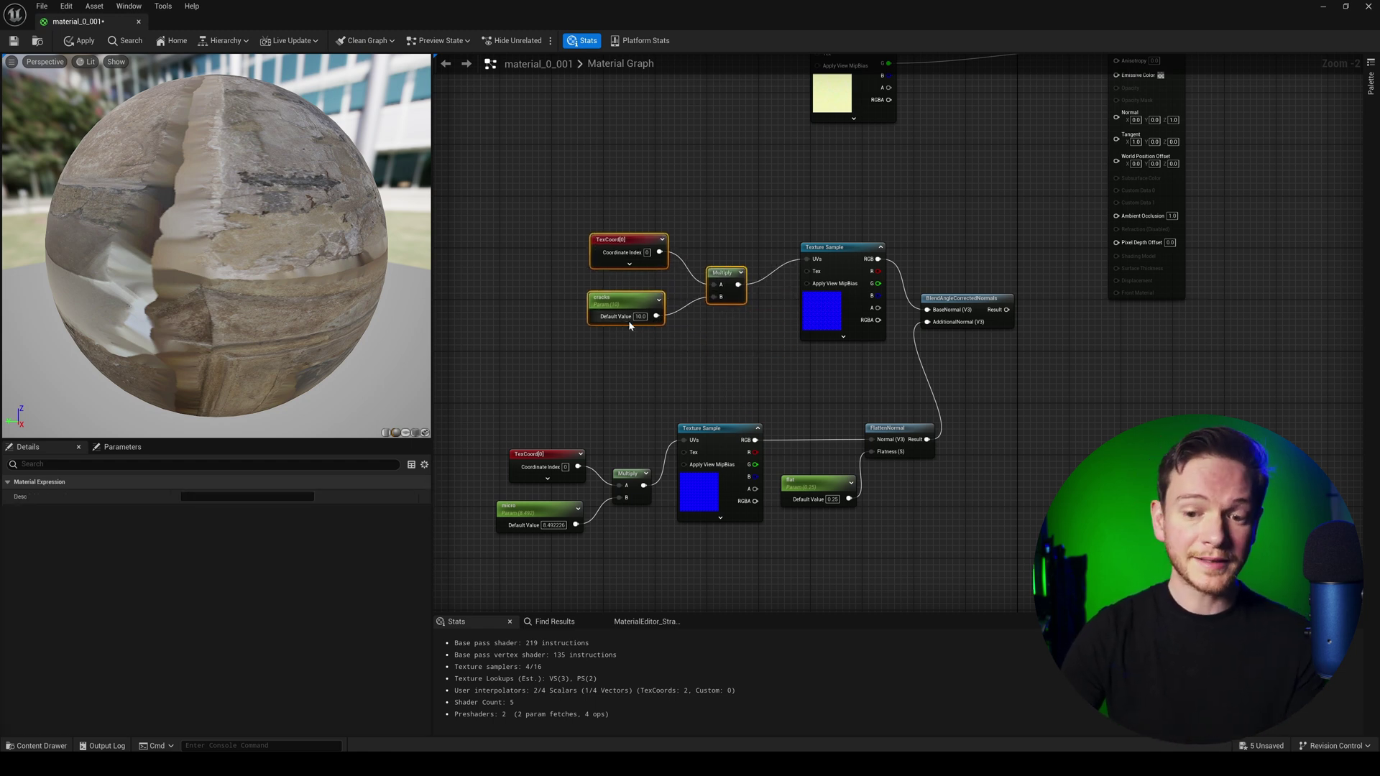
drag(501, 442, 598, 513)
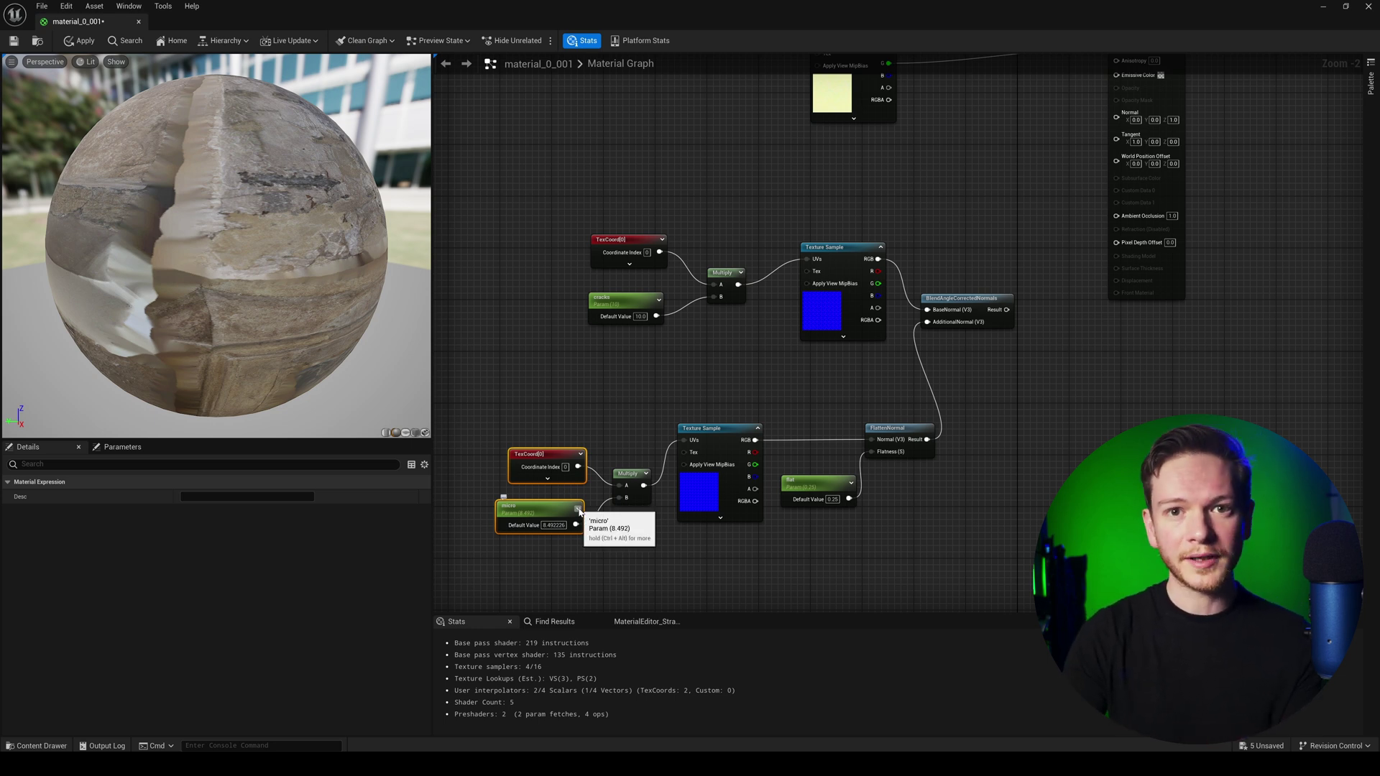
click(898, 445)
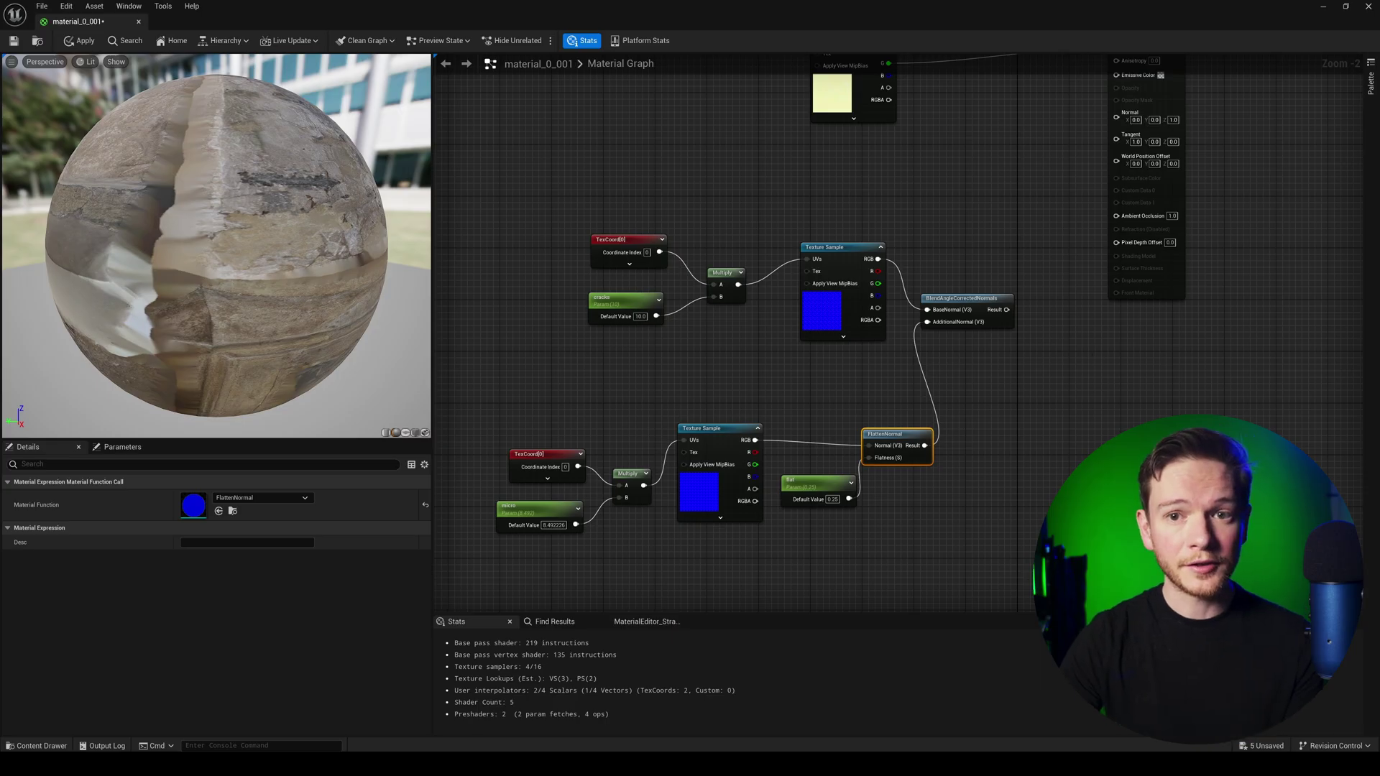
scroll(1012, 409, up, 1)
drag(982, 404, 1090, 210)
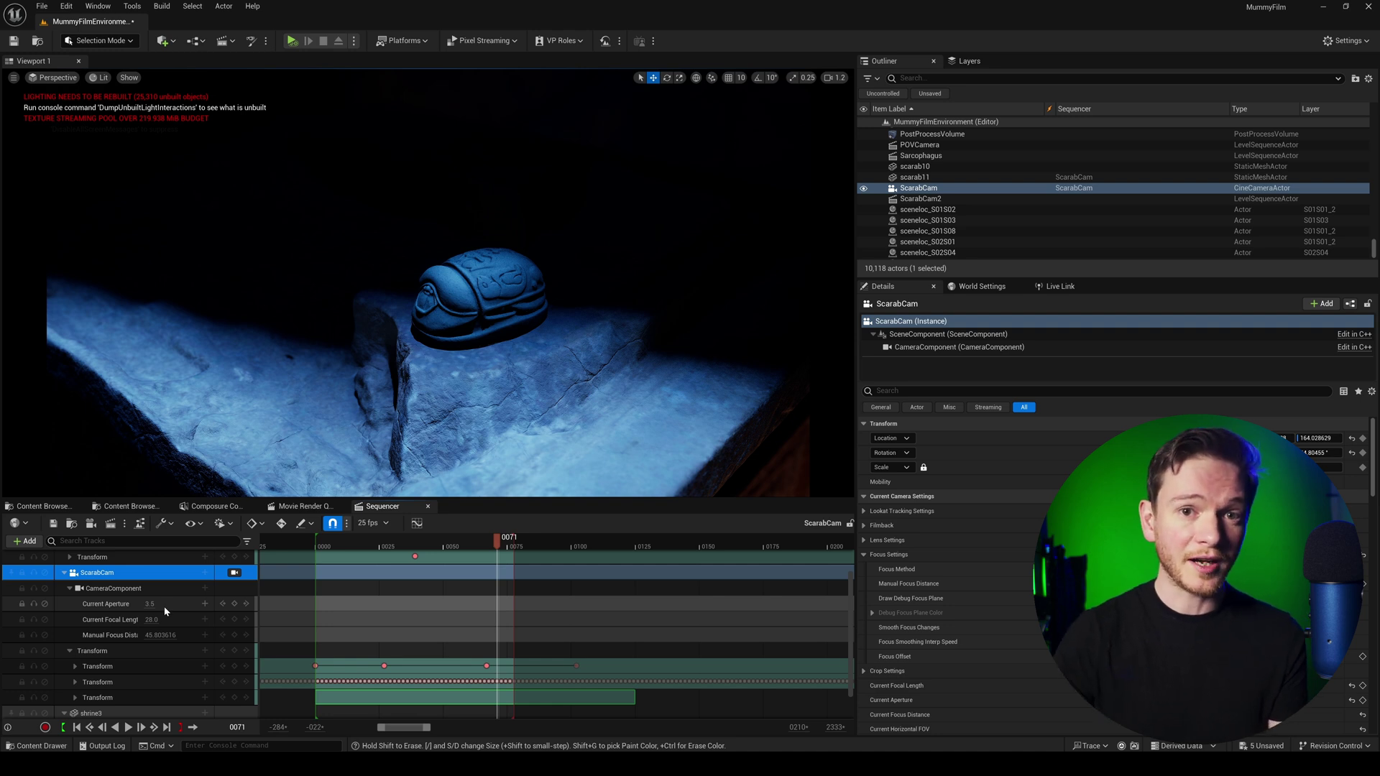
Set ScarabCam's CameraComponent Current Focal Length to 50 and Current Aperture to 2.0
click(153, 620)
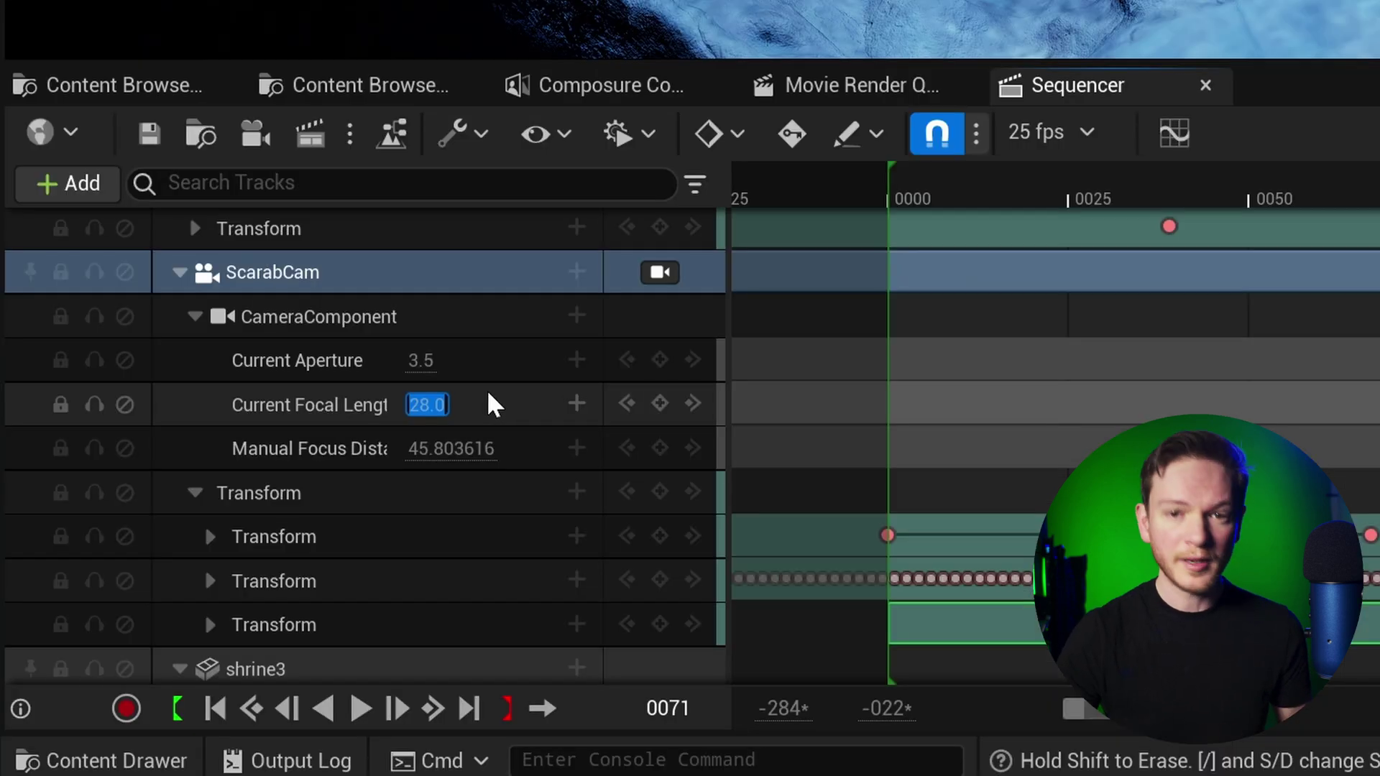
text(50)
key(Return)
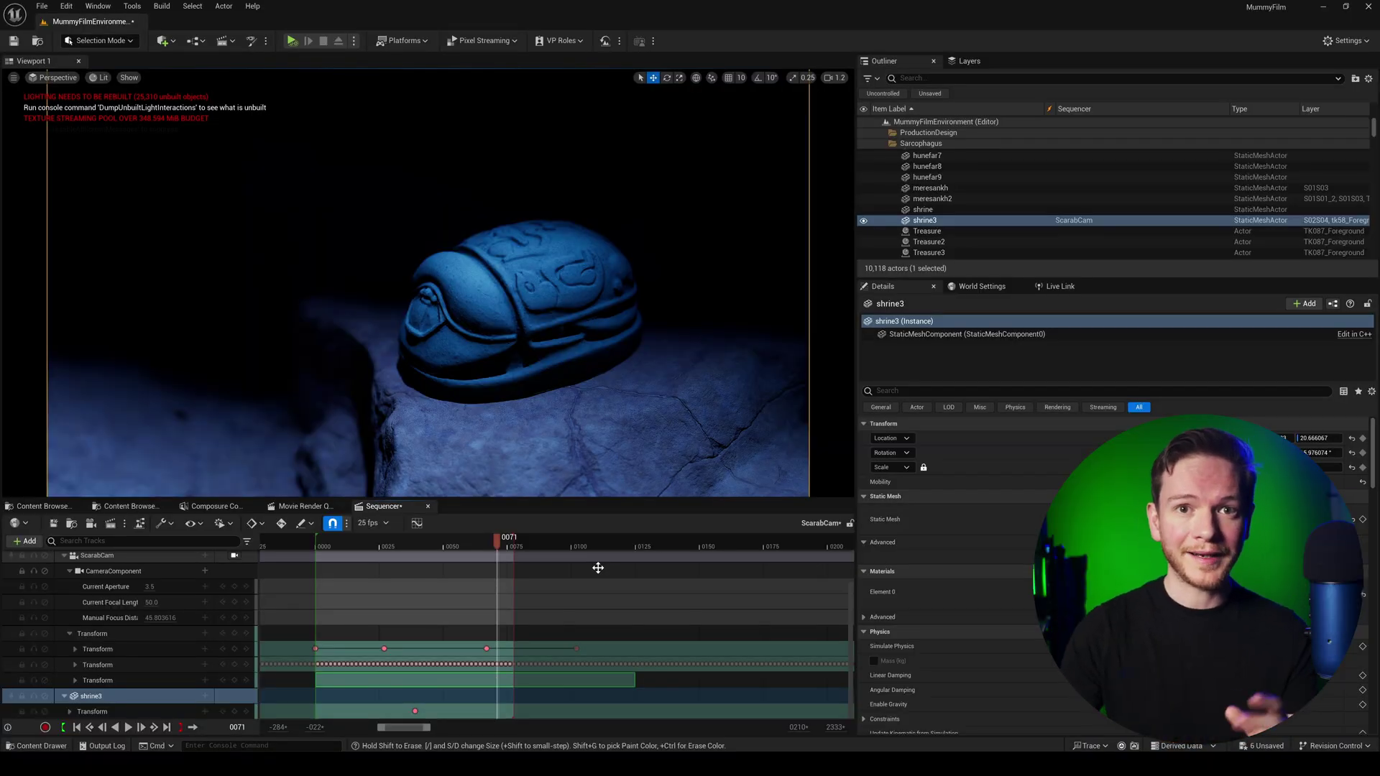
click(115, 587)
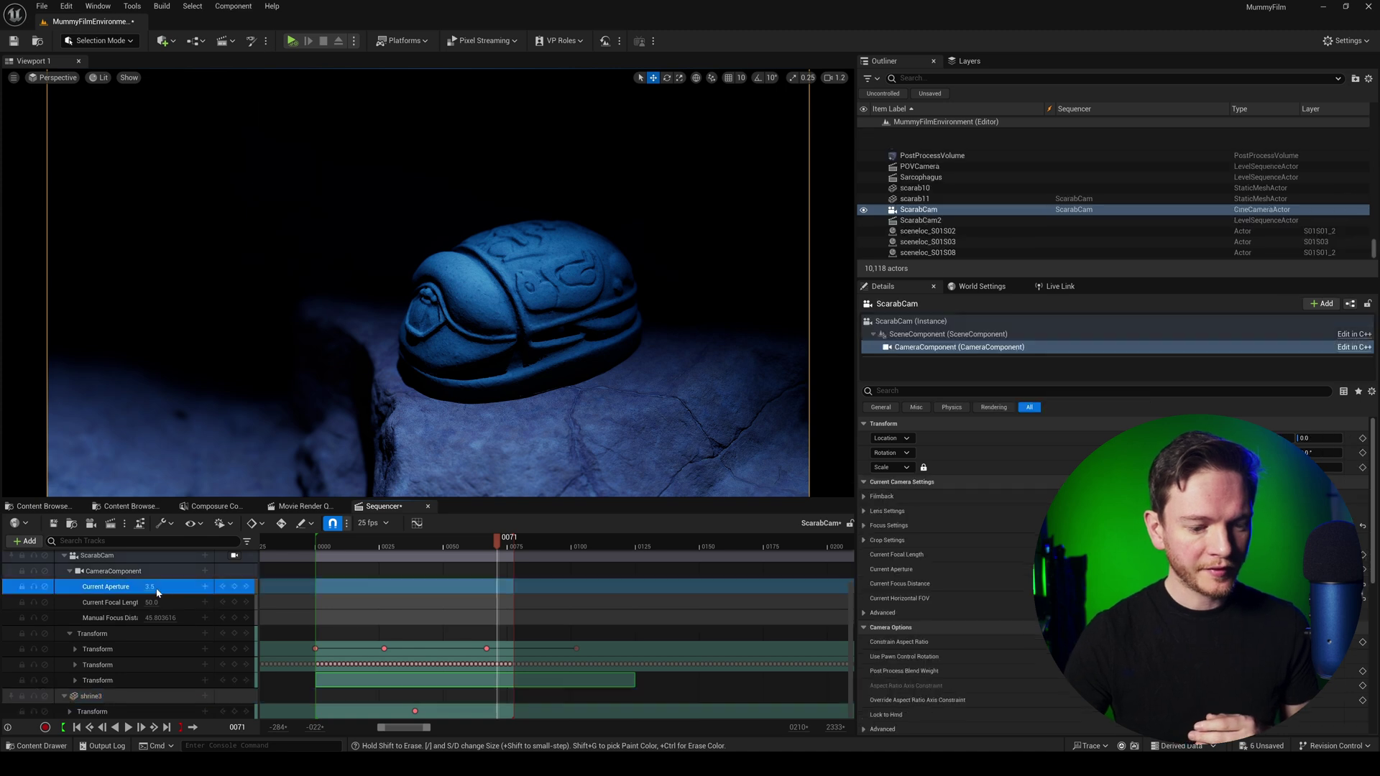
click(151, 587)
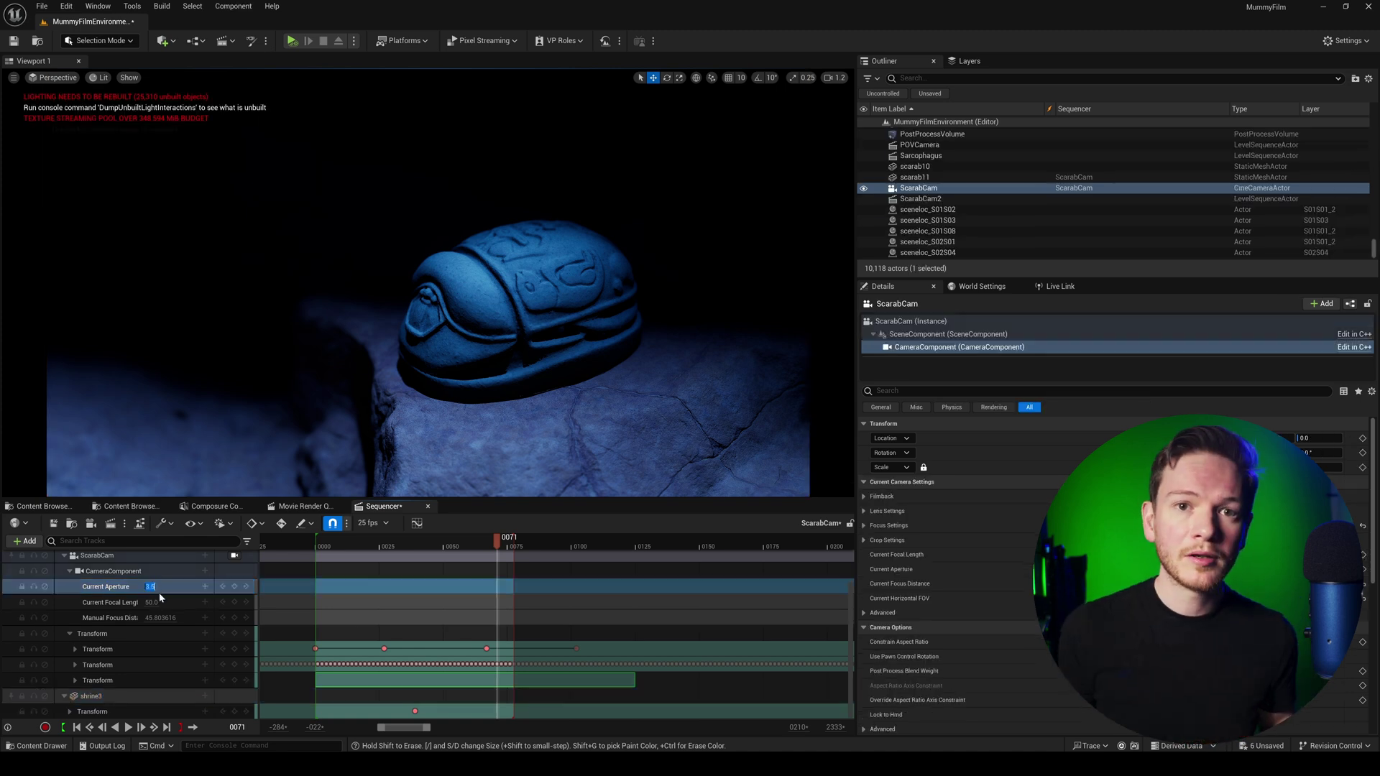
text(2)
key(Return)
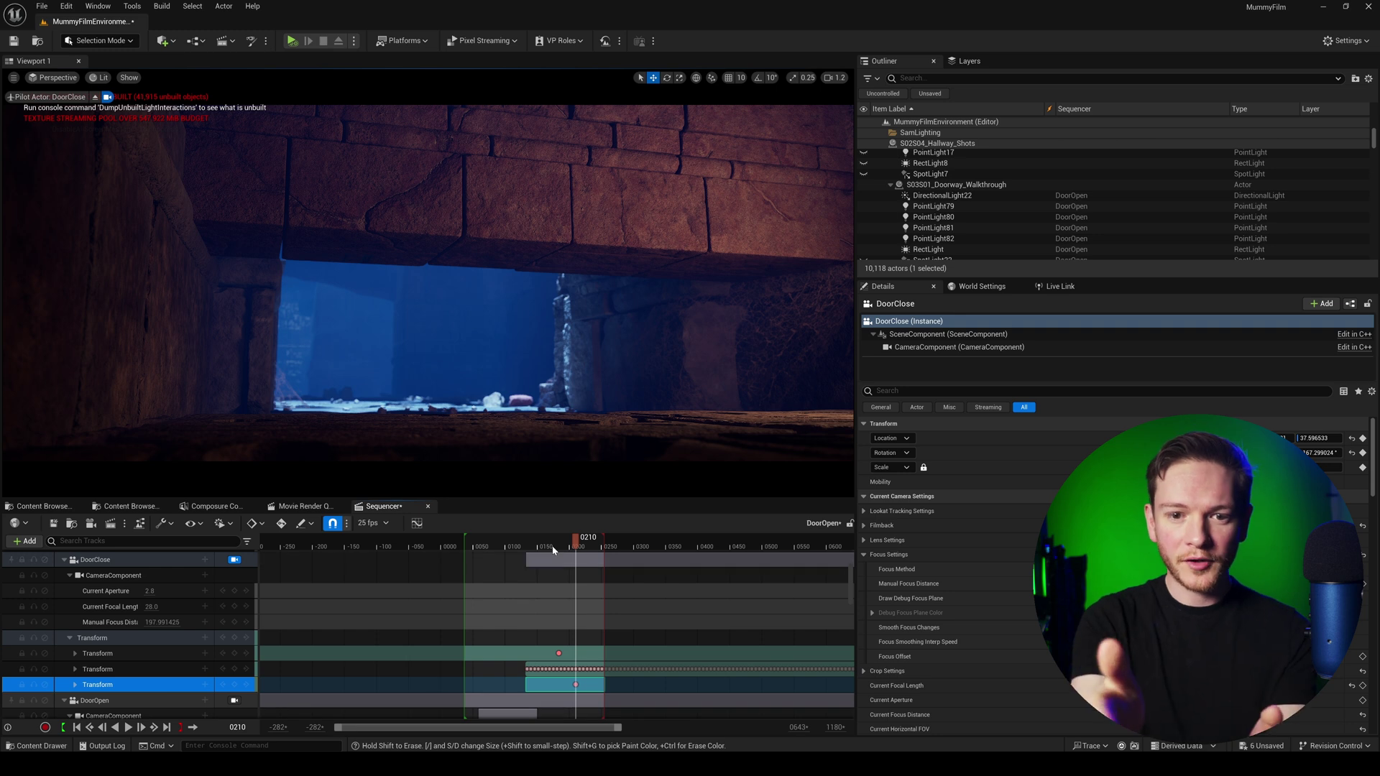
Scrub the Sequencer timeline to preview the DoorClose doorway shot around frame 0210
mouse_move(577, 539)
mouse_down()
mouse_move(565, 548)
mouse_move(591, 551)
mouse_move(576, 561)
mouse_up()
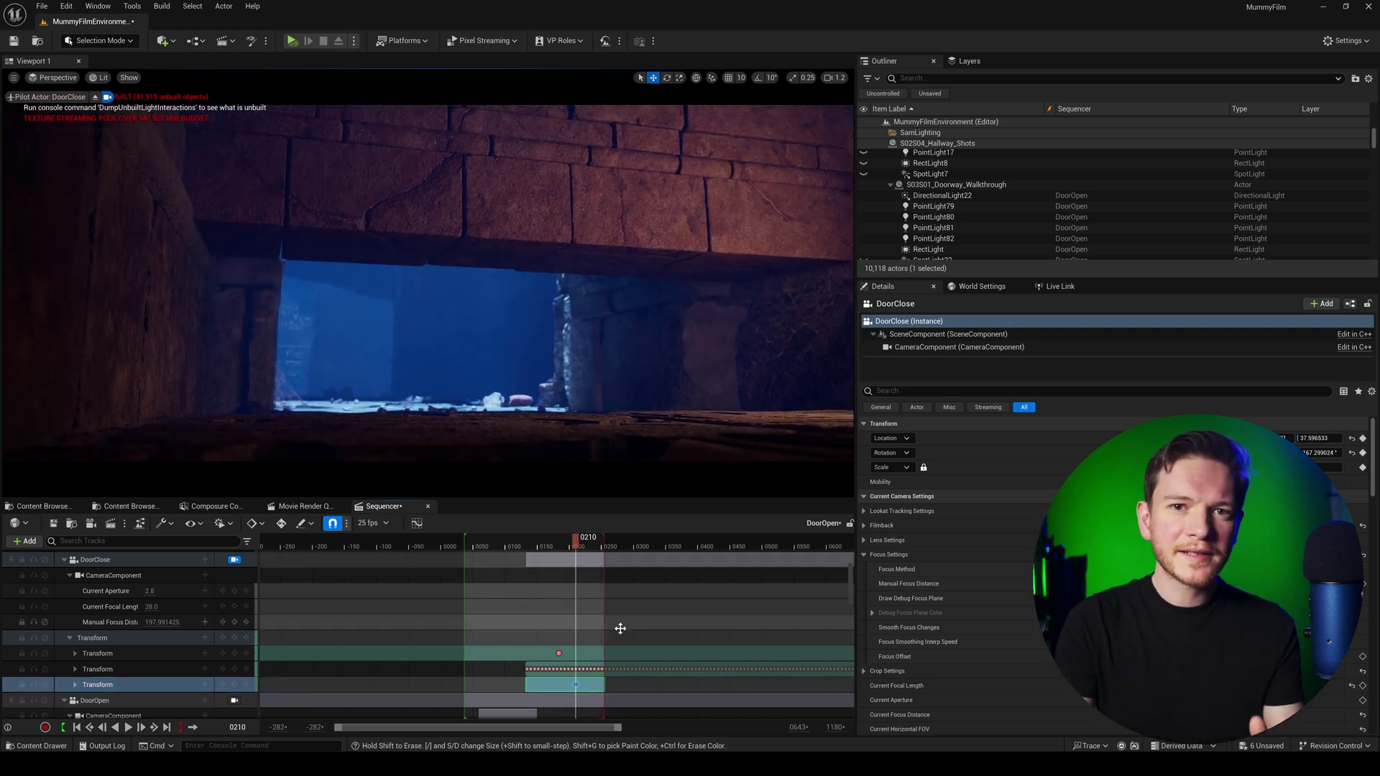